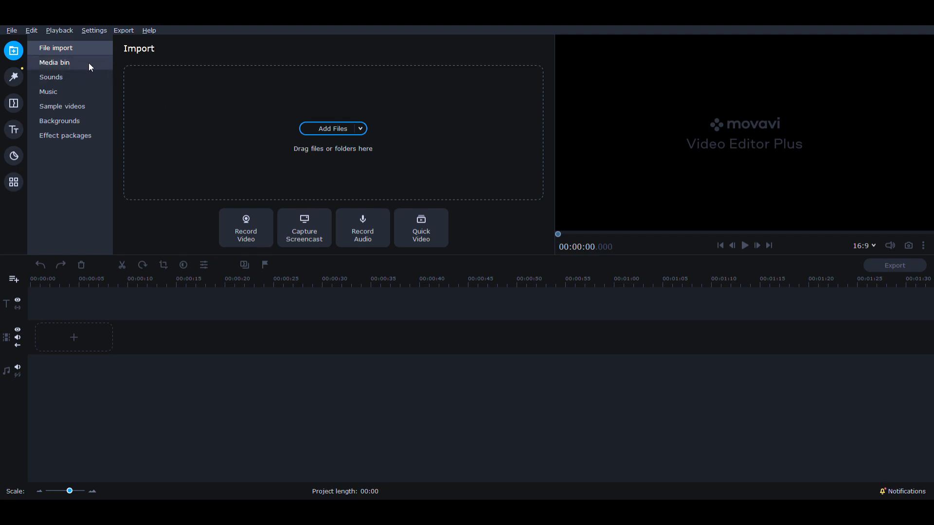
Place the Blue gradient background on the video track and return the playhead to the start of the timeline.
click(328, 127)
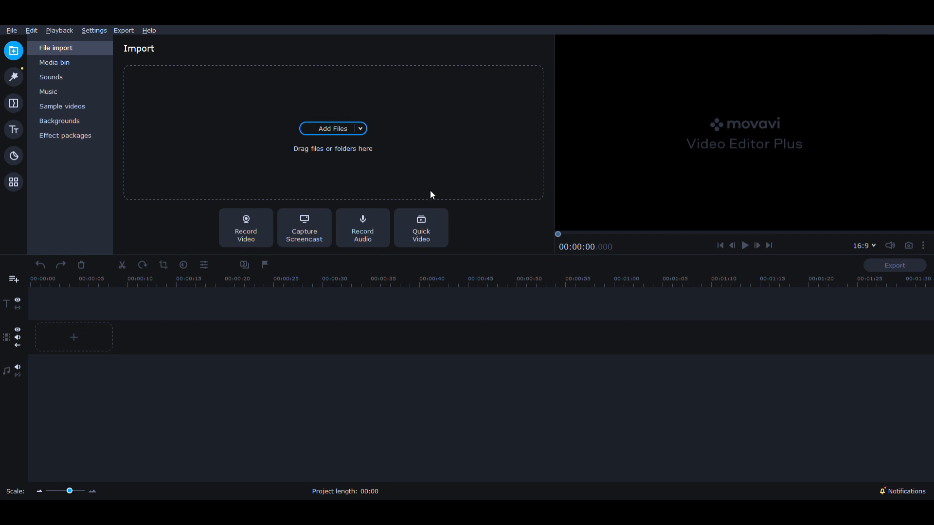
click(64, 121)
drag(306, 106, 117, 341)
click(60, 337)
drag(62, 285, 30, 287)
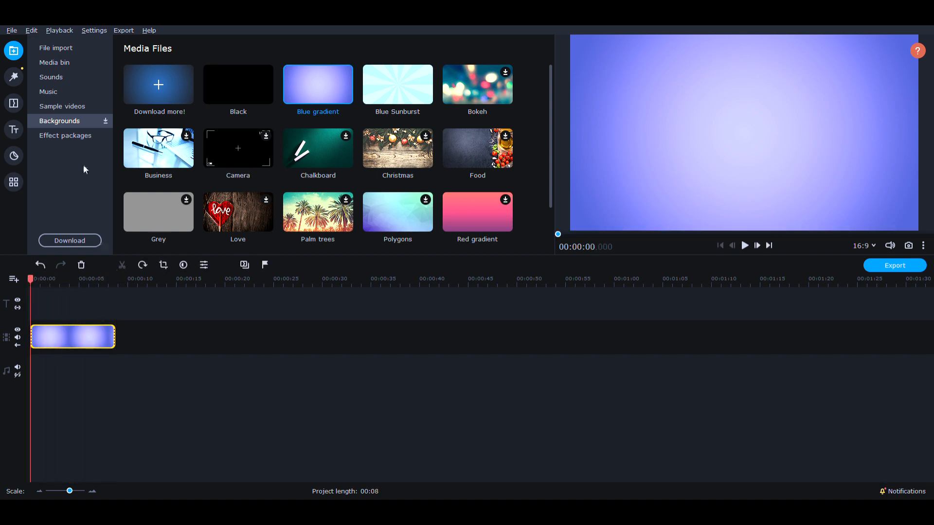
Add a Shadowed text title at the start of the title track and extend it to the end of the background clip.
click(13, 129)
click(95, 345)
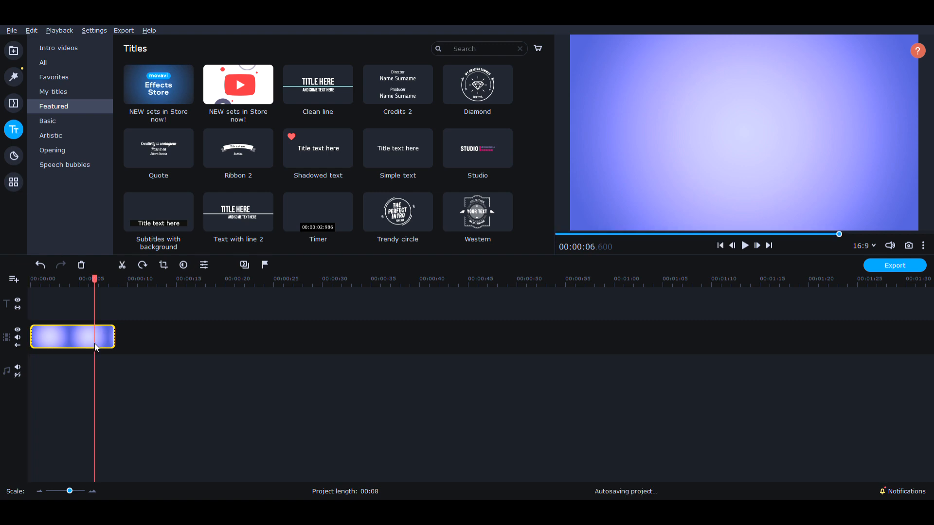
key(Home)
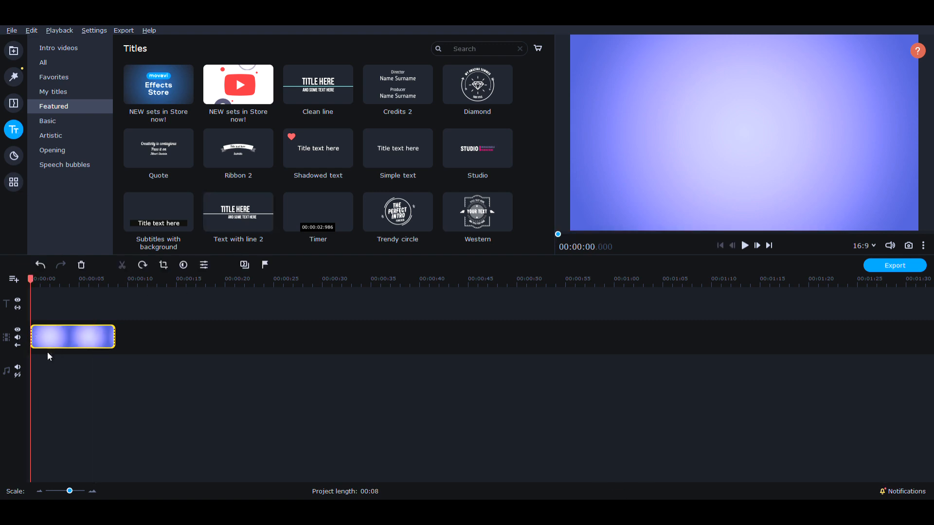
click(88, 340)
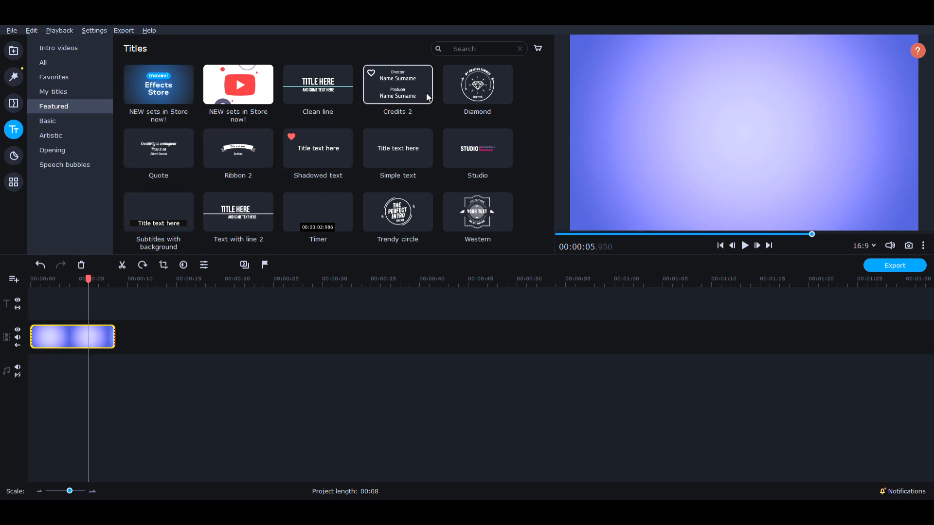
drag(319, 153, 31, 309)
drag(88, 309, 115, 309)
Replace the title clip's placeholder text with "Mar Mar is Marvelous".
double_click(86, 309)
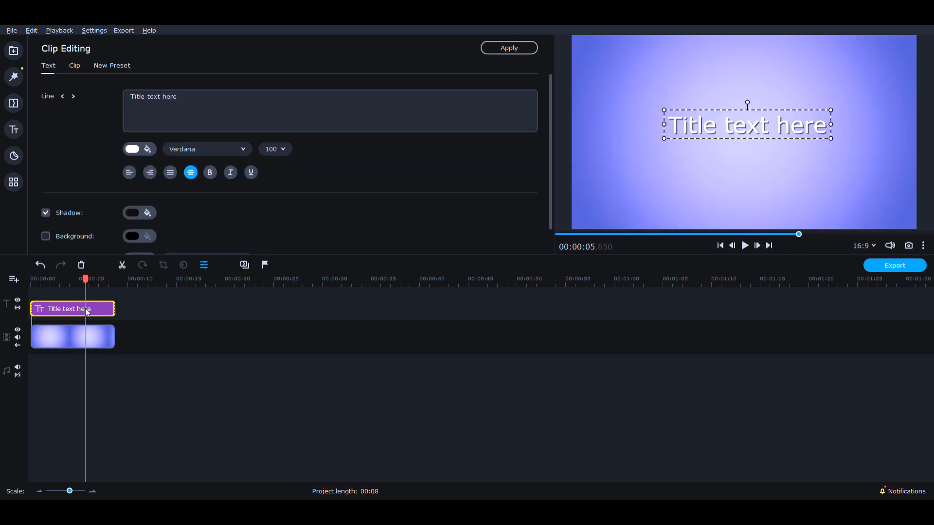
scroll(179, 202, down, 1)
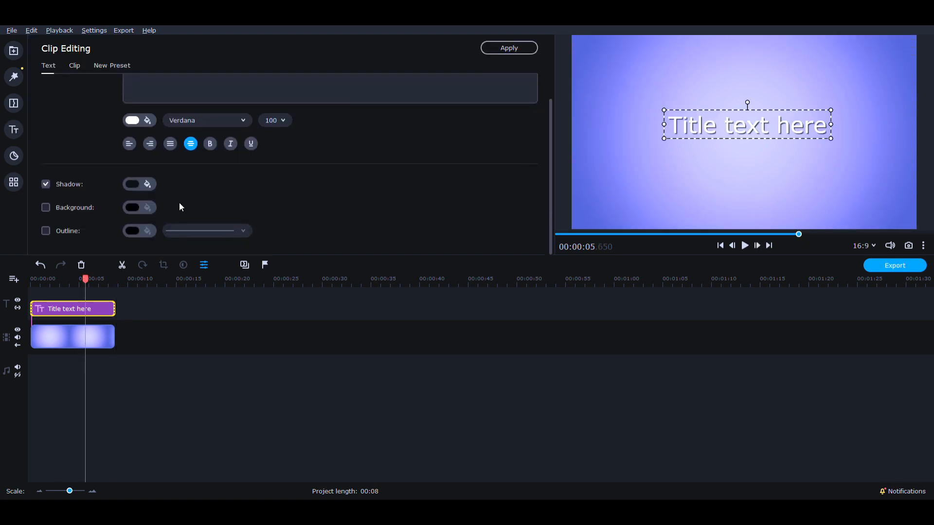
scroll(179, 207, up, 1)
click(208, 113)
key(BackSpace)
key(BackSpace)
key(BackSpace)
key(BackSpace)
key(BackSpace)
key(BackSpace)
key(BackSpace)
key(BackSpace)
key(BackSpace)
key(BackSpace)
key(BackSpace)
key(BackSpace)
key(BackSpace)
key(BackSpace)
key(BackSpace)
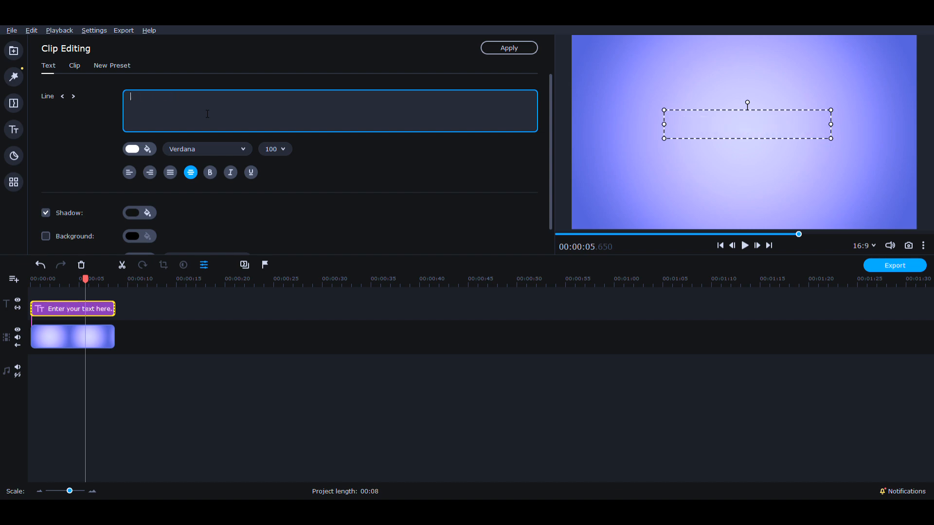
text(Mar Ma)
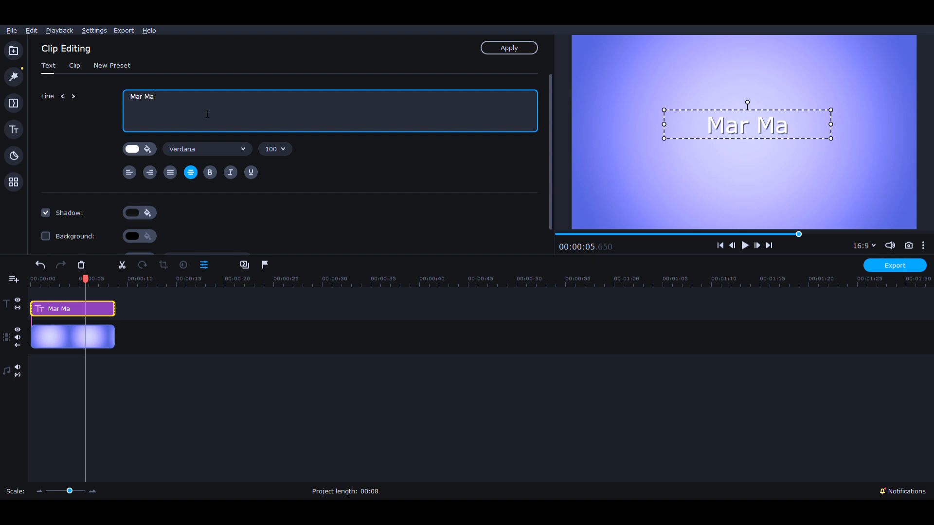
text(r is Marveo)
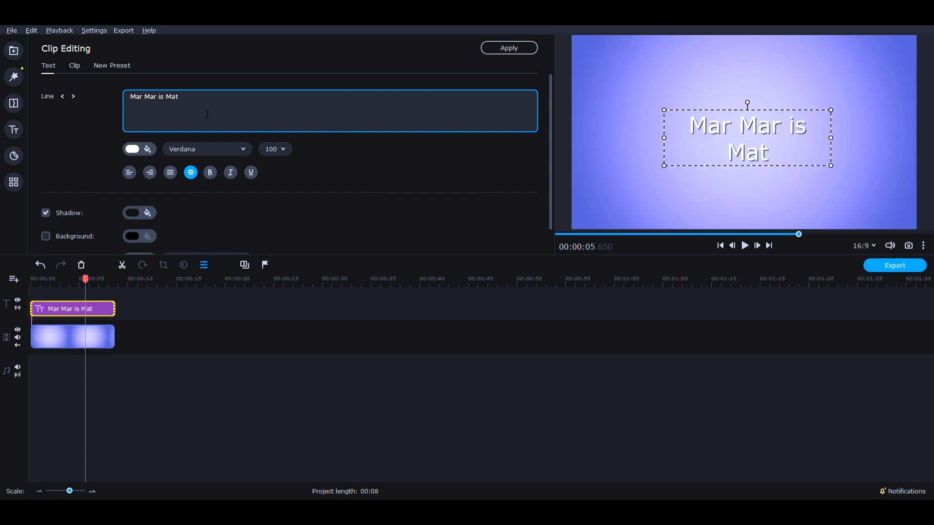
key(BackSpace)
text(lous)
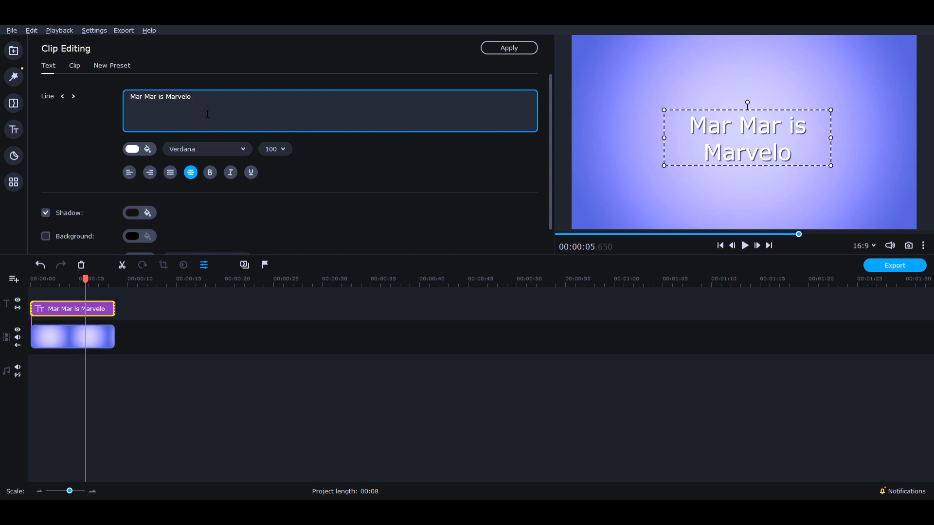
Set the title's text color to red.
click(143, 154)
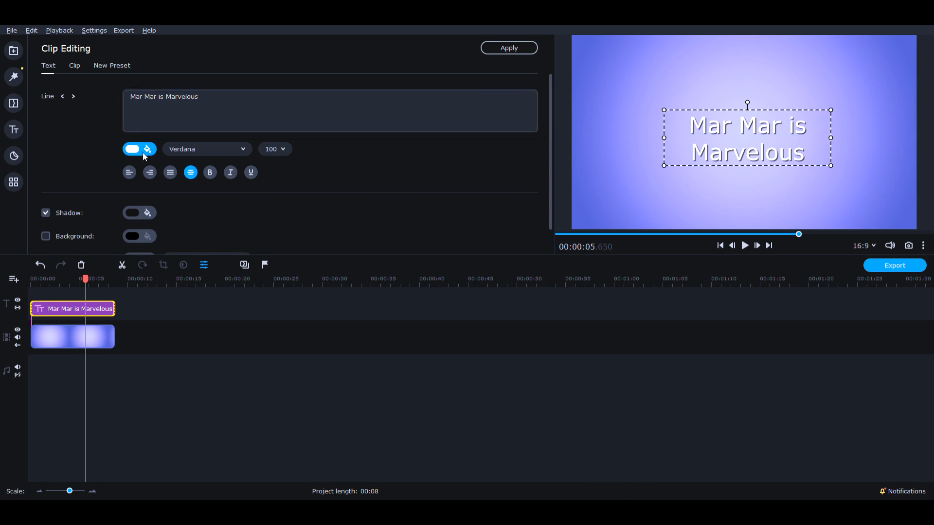
click(138, 210)
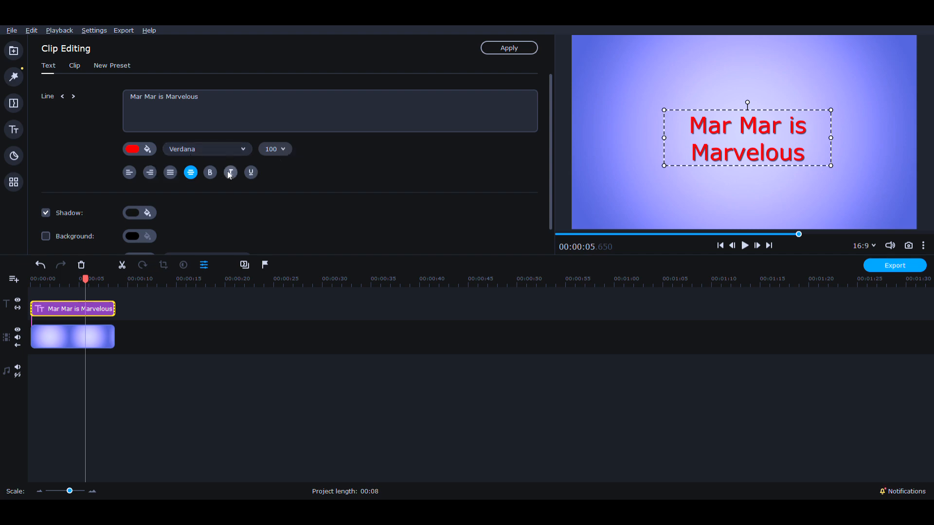
scroll(170, 179, down, 1)
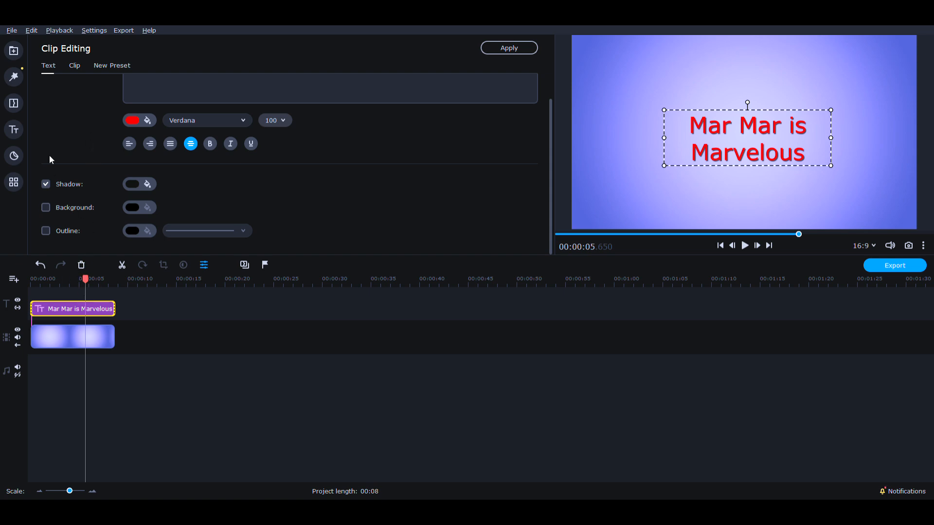
click(15, 130)
click(14, 50)
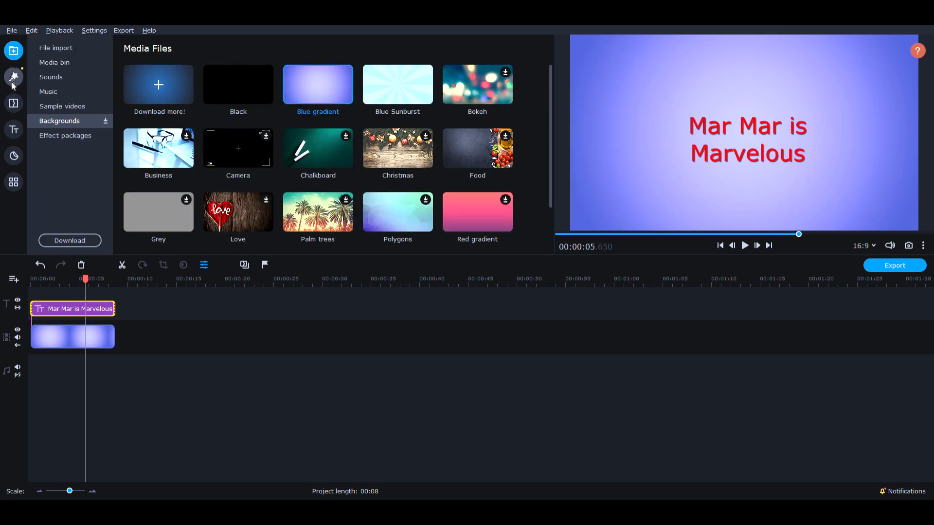
click(14, 129)
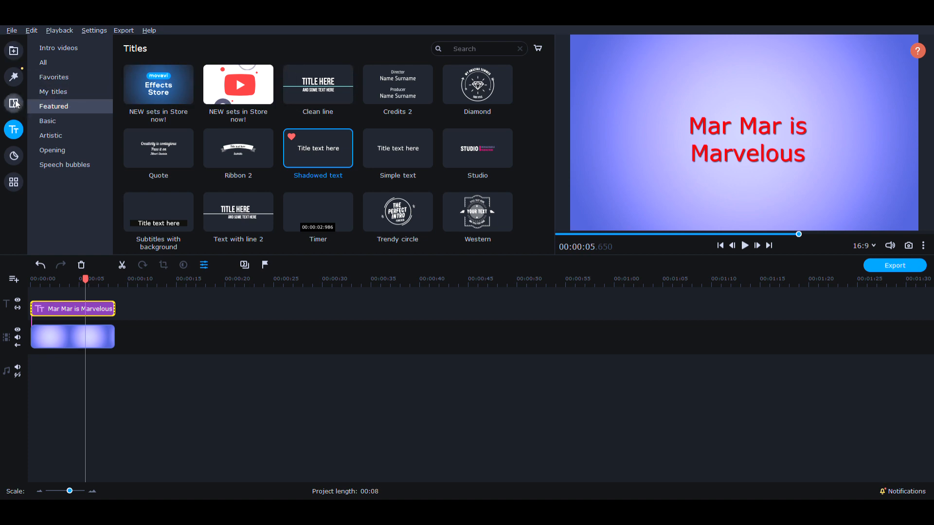
click(14, 76)
click(14, 103)
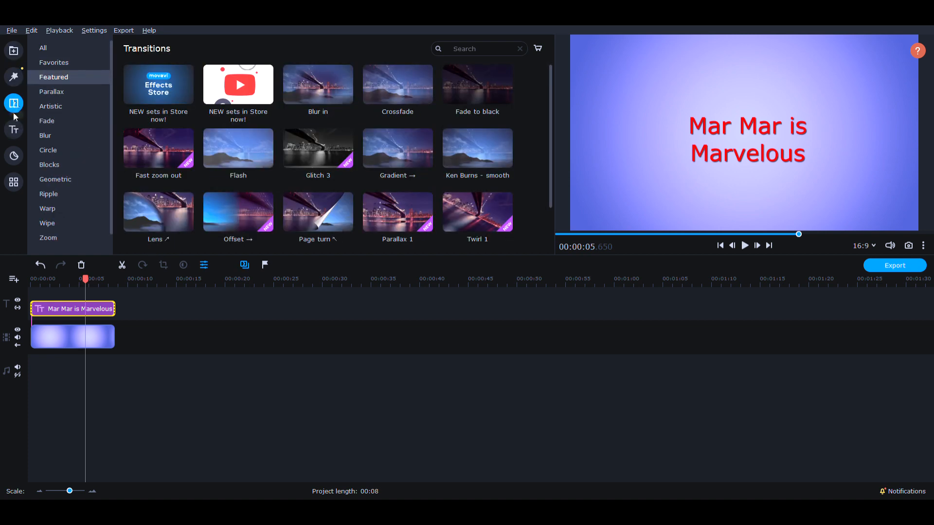
click(14, 152)
Apply the Fade in animation to the start of both the title and the background clip, and preview it from the beginning.
click(14, 182)
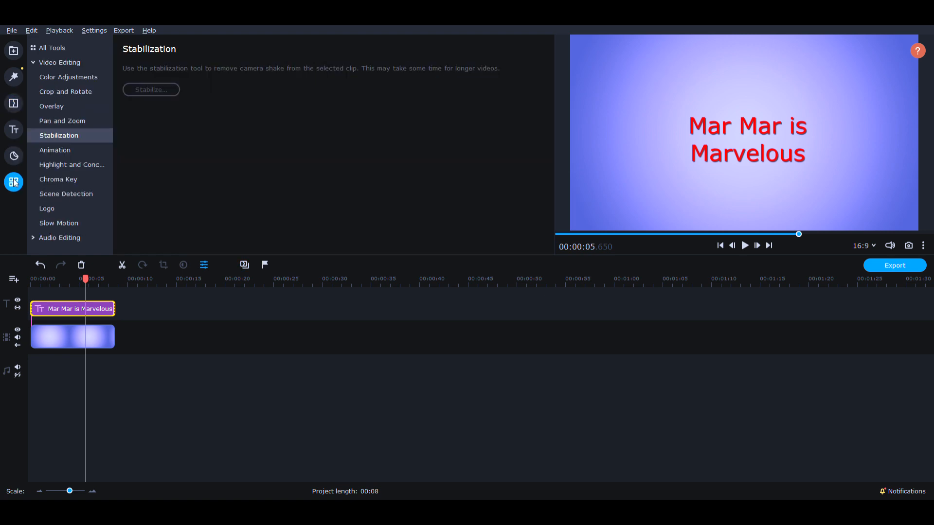
click(71, 151)
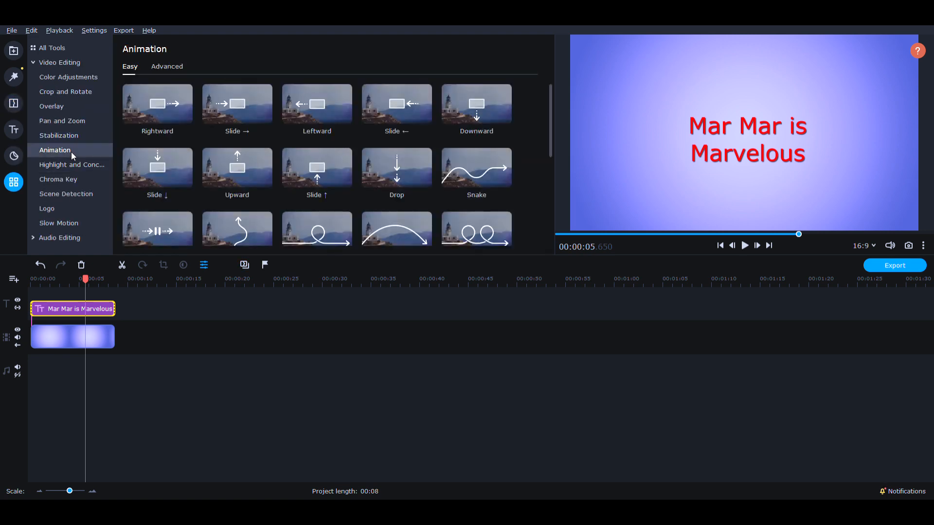
scroll(255, 185, down, 2)
drag(483, 178, 33, 305)
drag(481, 184, 33, 329)
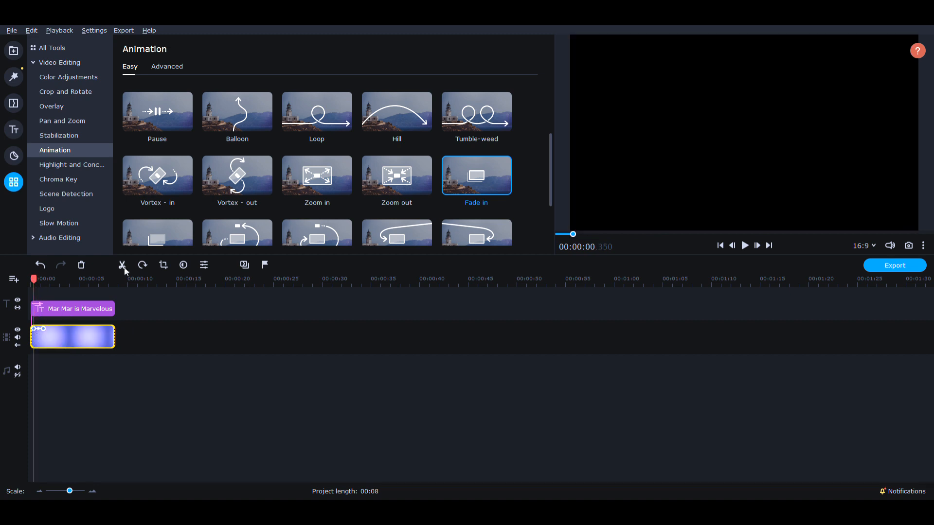
drag(37, 286, 17, 288)
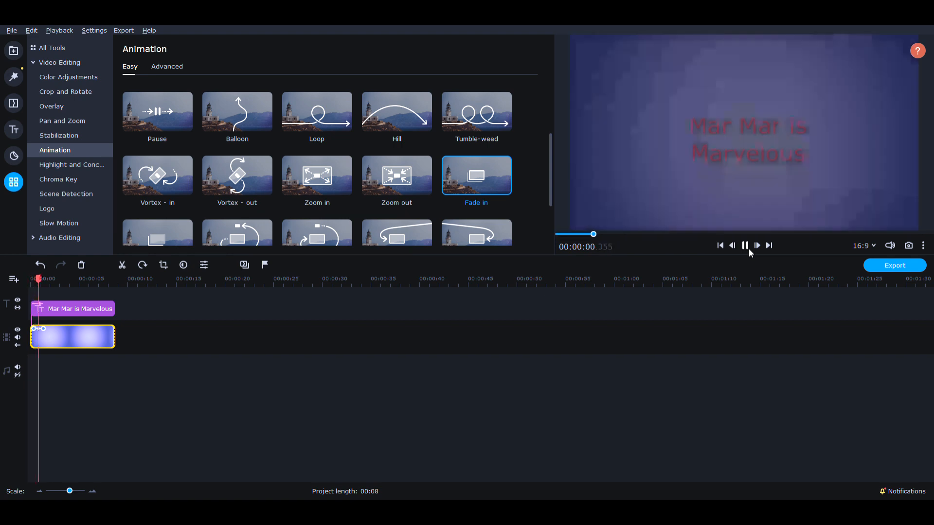
click(749, 249)
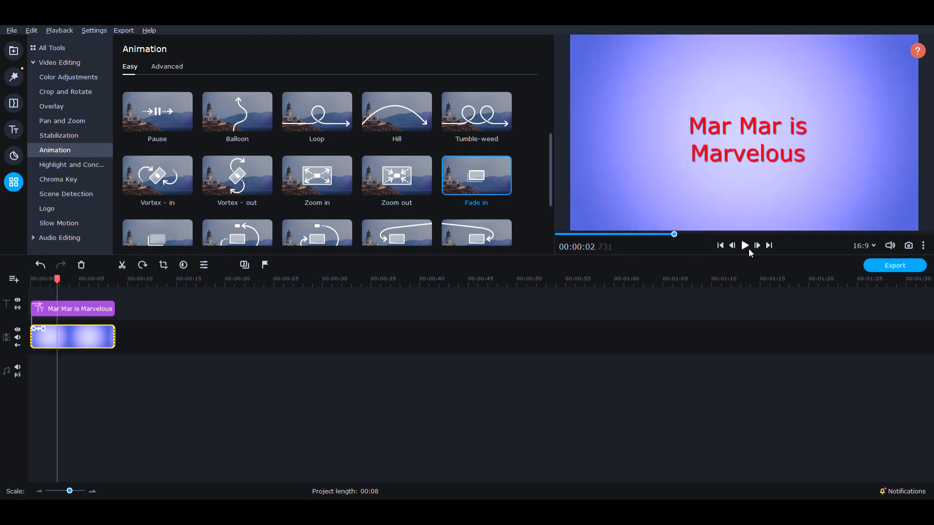
Look through the available Easy animation presets.
scroll(404, 215, down, 1)
scroll(299, 226, up, 2)
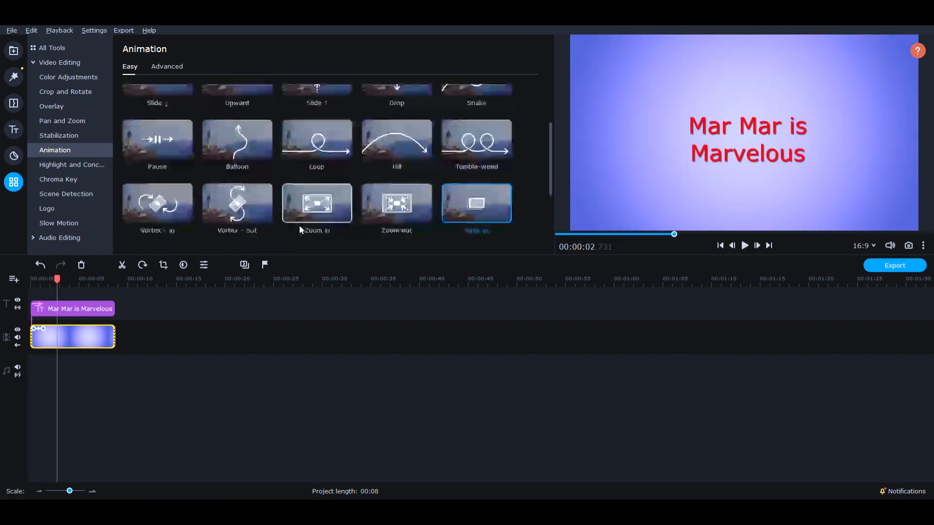
scroll(299, 139, up, 1)
scroll(317, 123, down, 3)
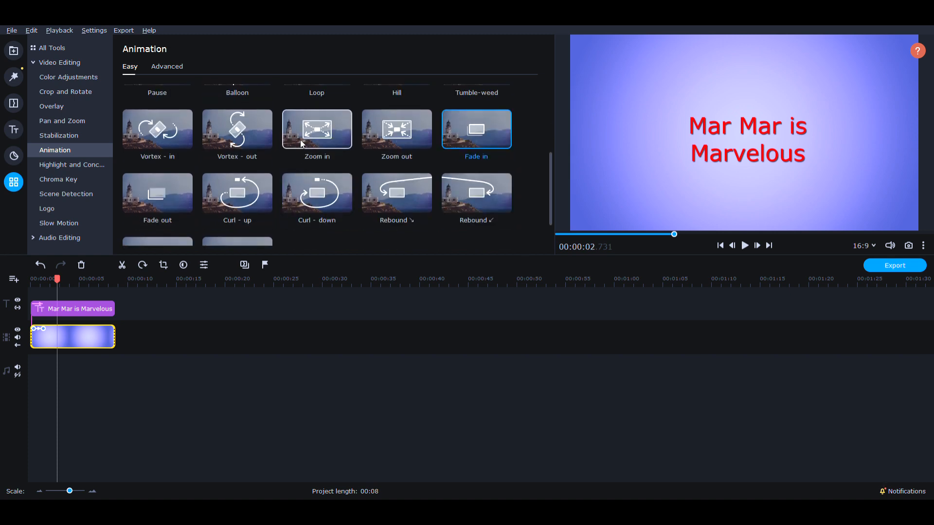
scroll(302, 144, up, 1)
scroll(300, 144, up, 2)
scroll(341, 161, down, 2)
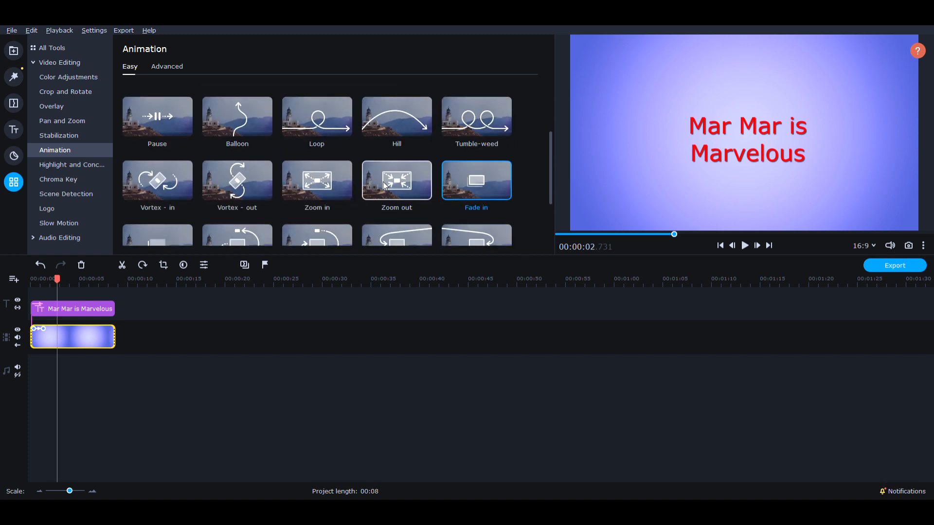
scroll(237, 182, down, 1)
scroll(170, 167, up, 1)
scroll(244, 159, up, 1)
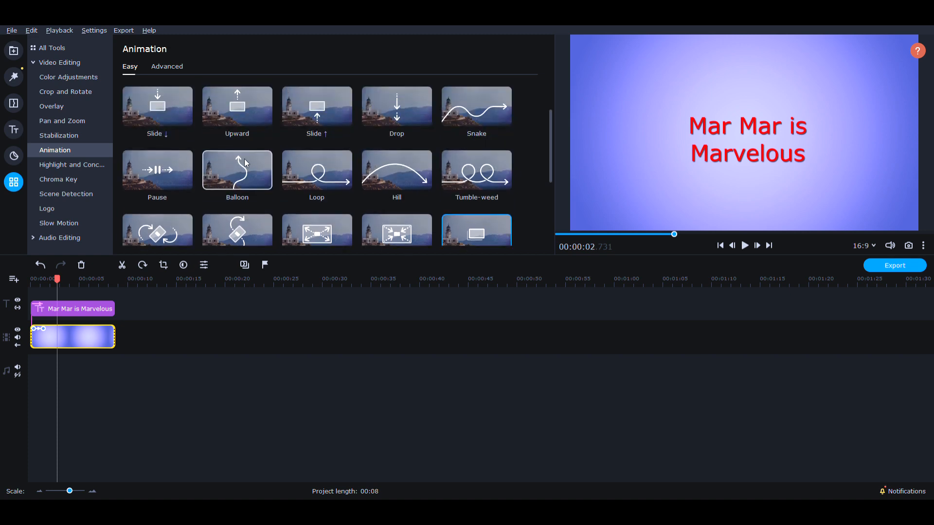
scroll(241, 144, up, 1)
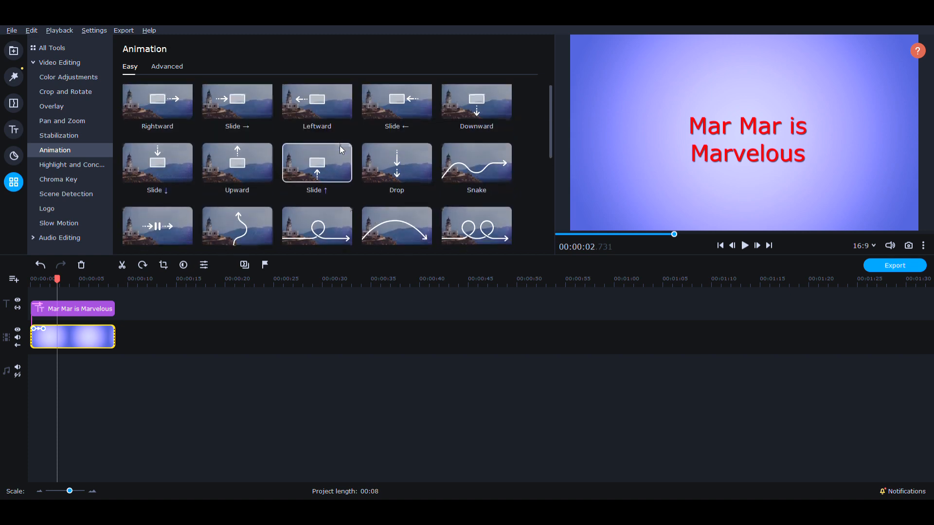
scroll(229, 155, down, 1)
scroll(229, 156, down, 2)
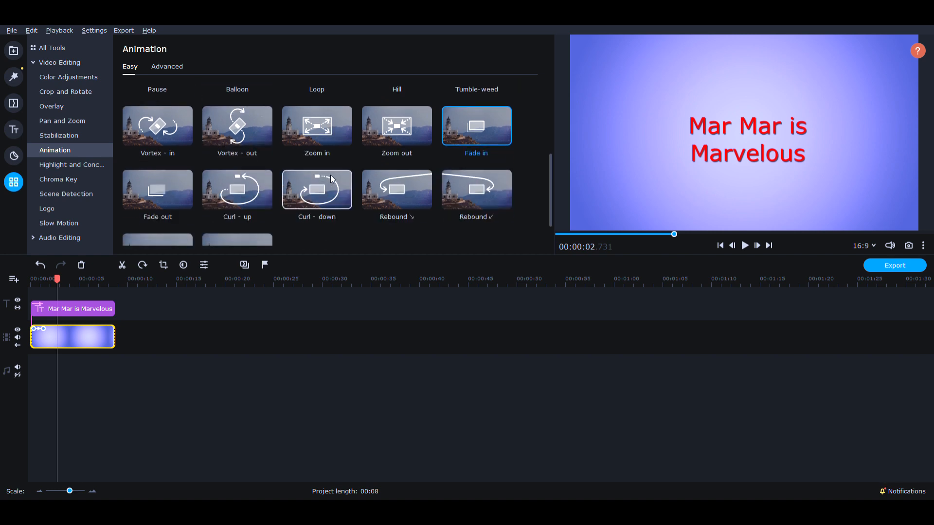
Apply the Zoom out animation near the end of the background clip and play back the project.
click(312, 130)
drag(312, 131, 162, 240)
drag(397, 125, 106, 332)
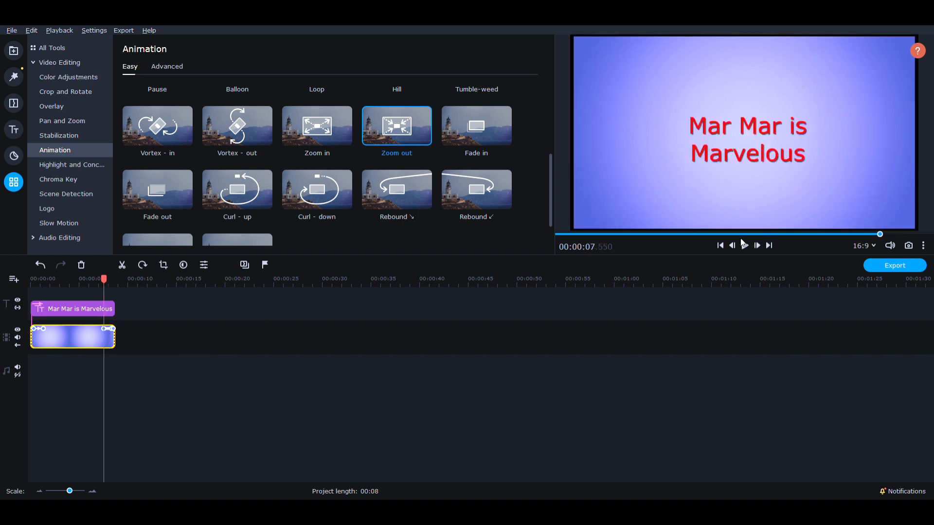
click(745, 246)
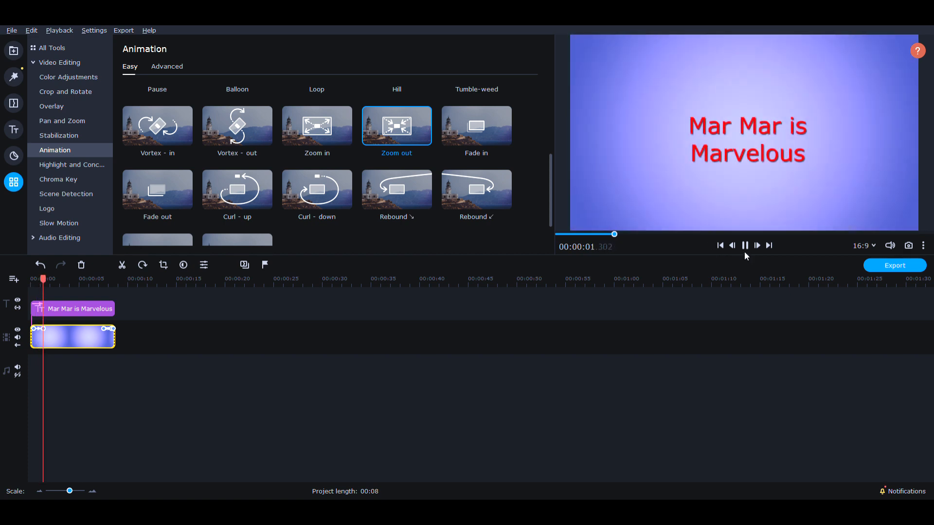
click(744, 246)
scroll(422, 173, up, 5)
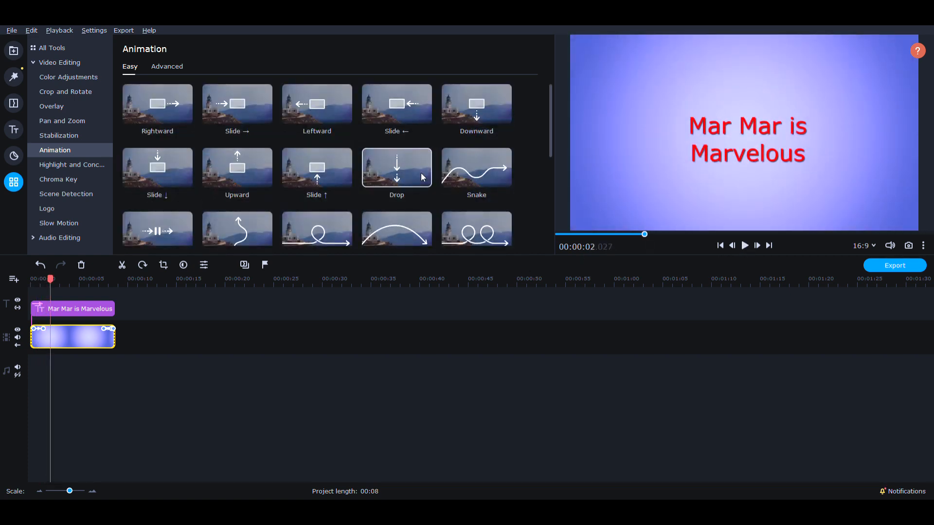
click(63, 141)
click(56, 180)
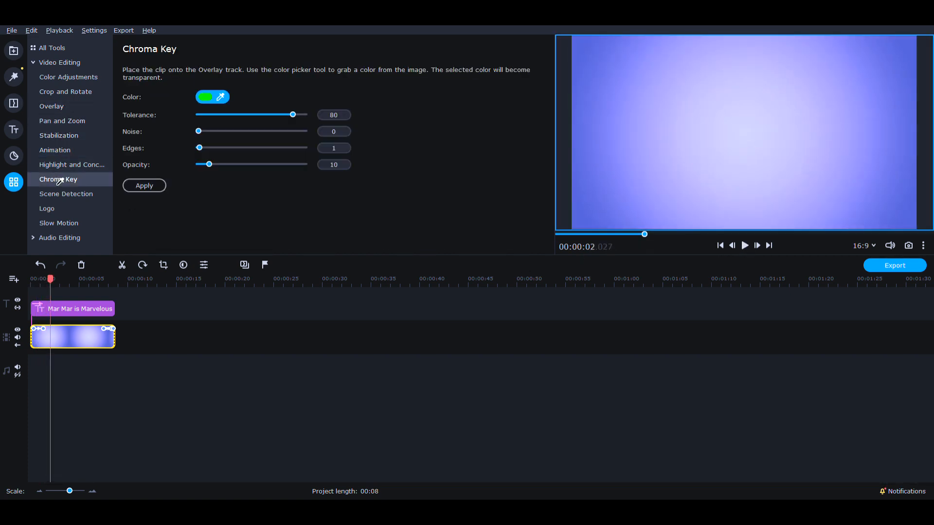
click(56, 165)
click(62, 106)
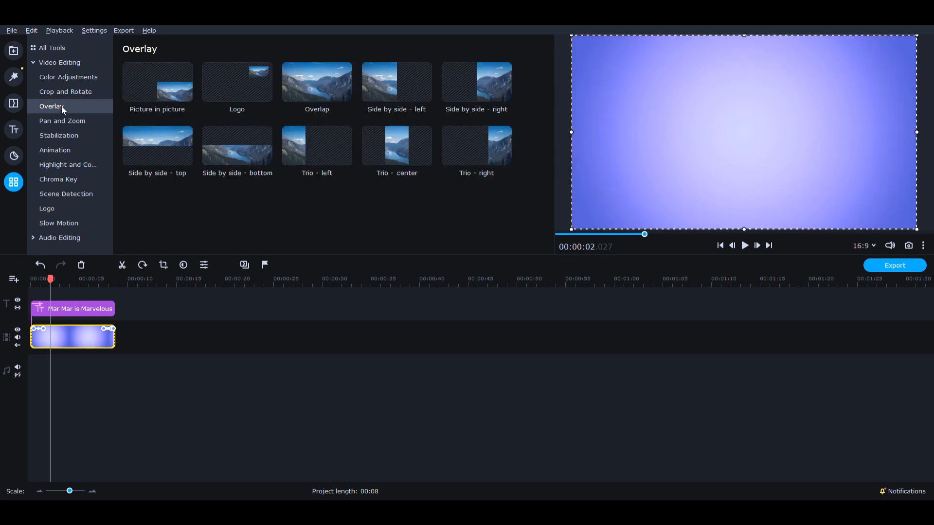
Delete the blue gradient background clip from the timeline together with its attached title.
click(77, 337)
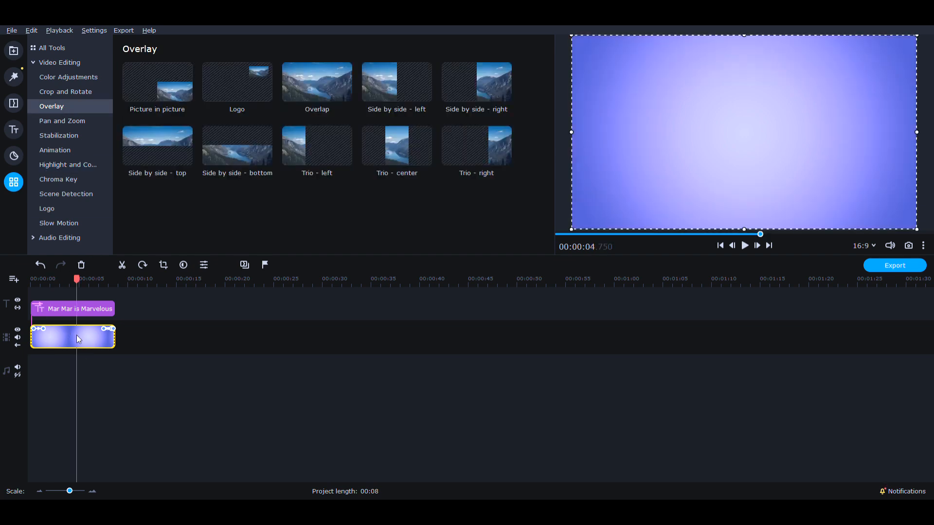
key(Delete)
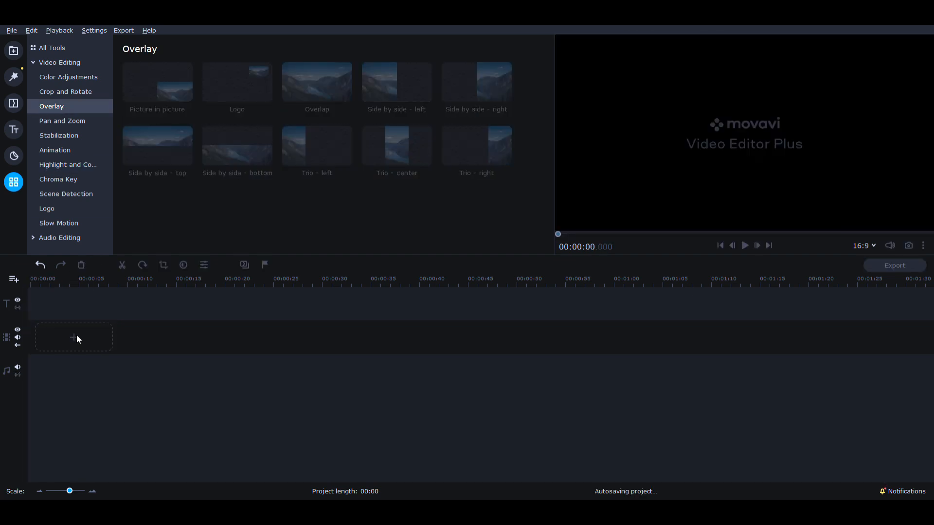
Import the Trailer Scene 20 video, place it at the start of the video track, and turn off its volume.
click(18, 51)
click(62, 53)
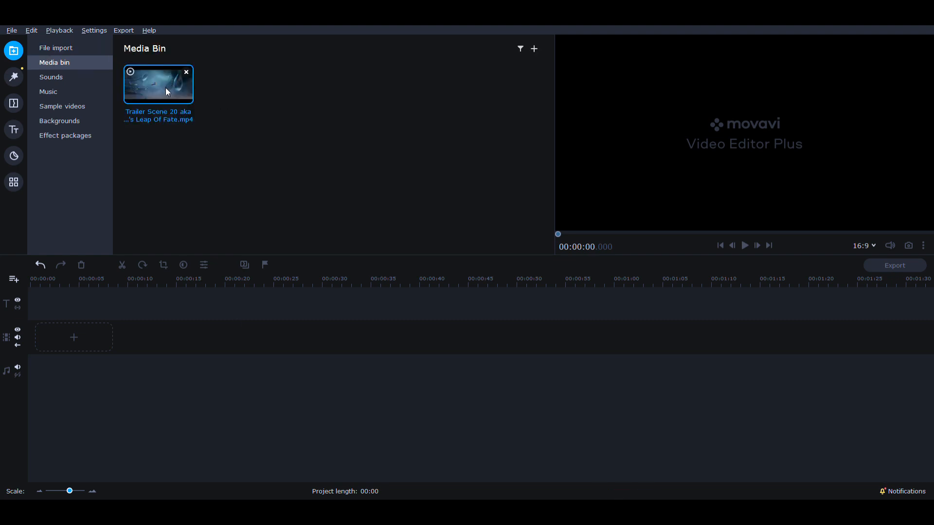
drag(165, 89, 78, 338)
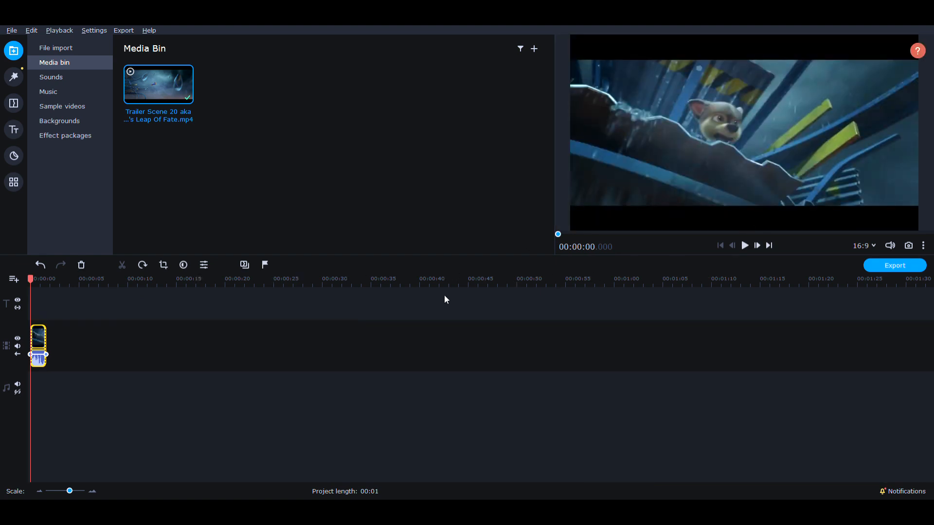
double_click(40, 340)
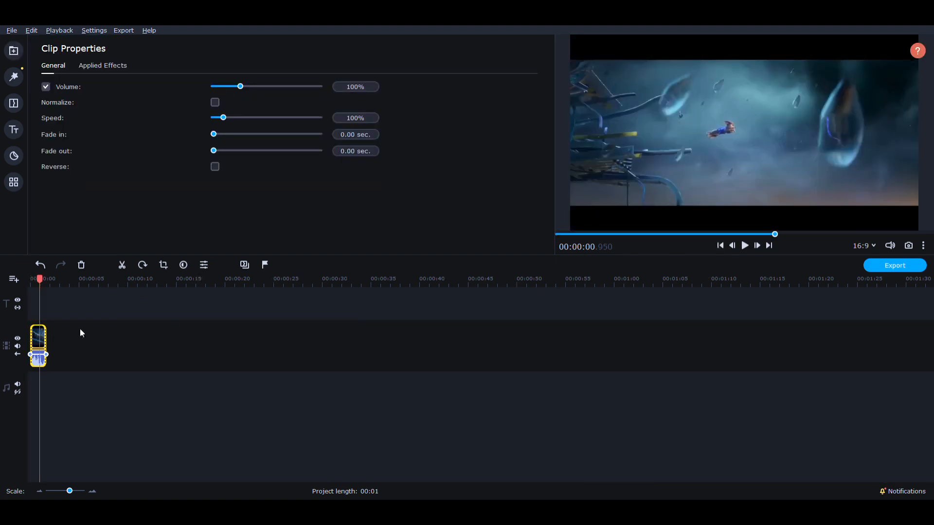
click(46, 87)
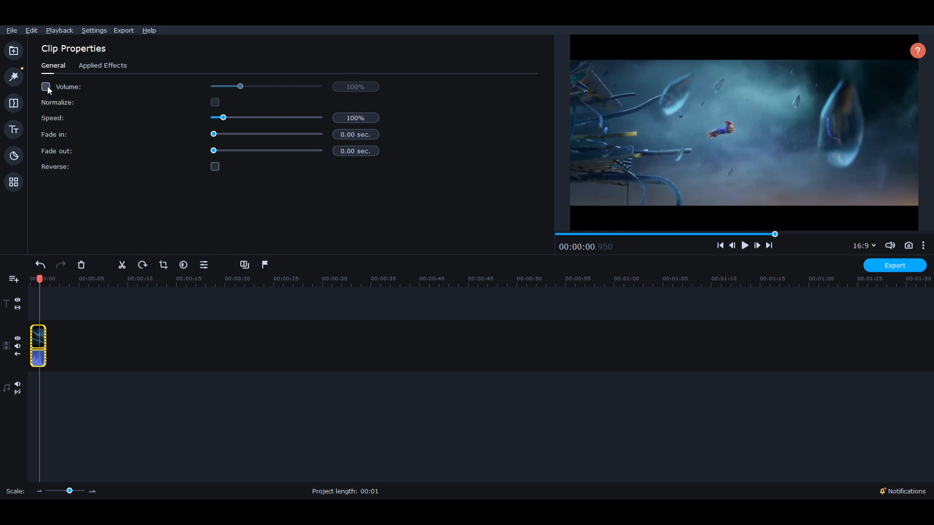
click(358, 118)
key(BackSpace)
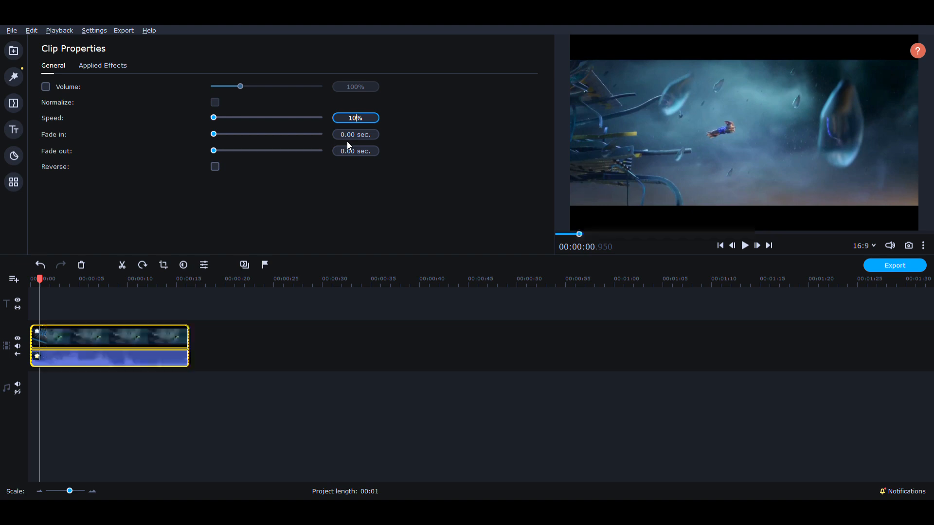
text(0)
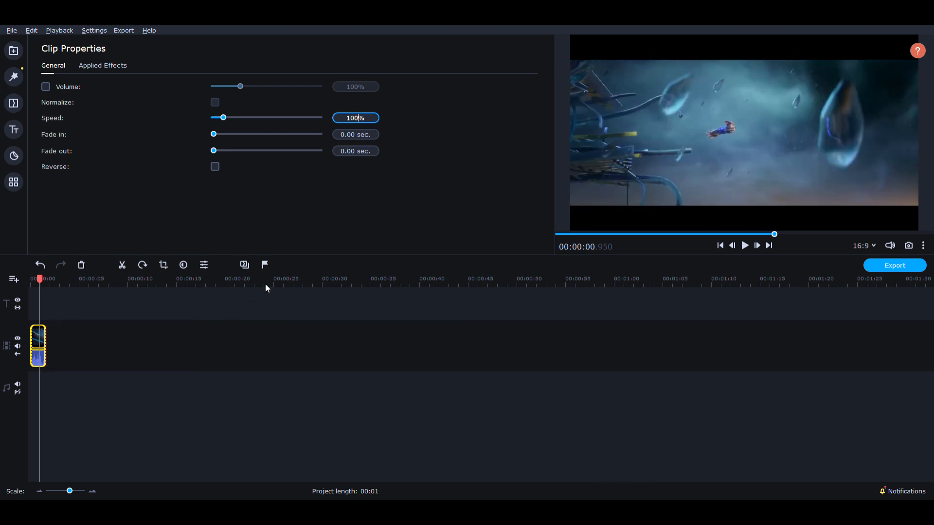
Set the trailer clip's speed to 50% and preview it from the beginning.
click(47, 331)
click(41, 340)
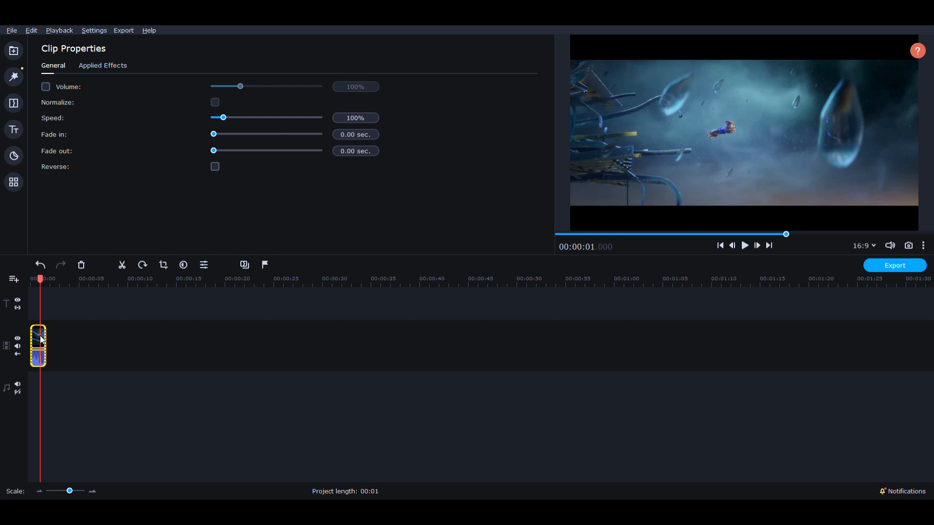
click(364, 117)
key(BackSpace)
key(BackSpace)
key(BackSpace)
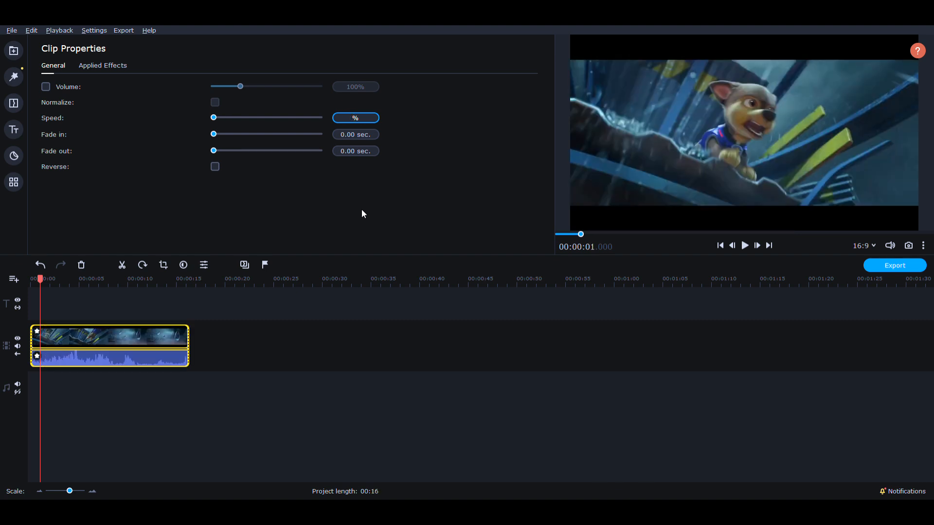
text(50)
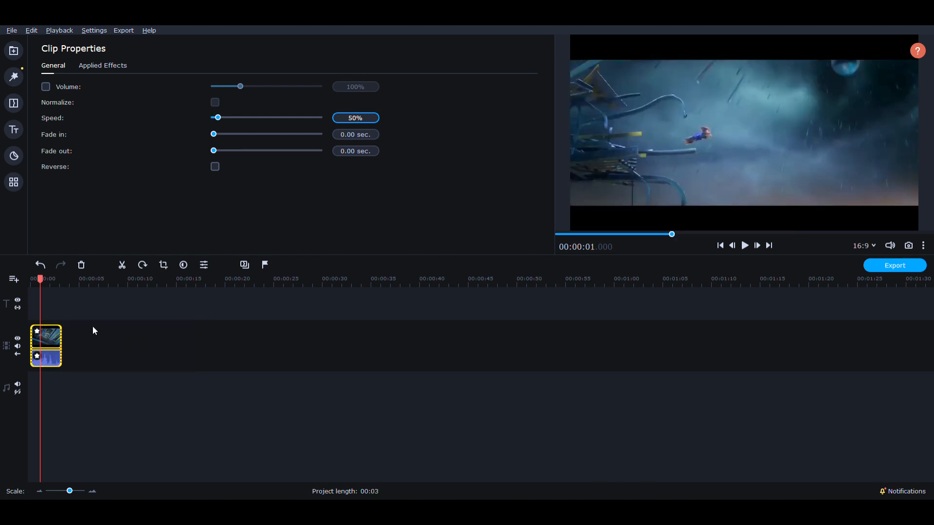
click(31, 282)
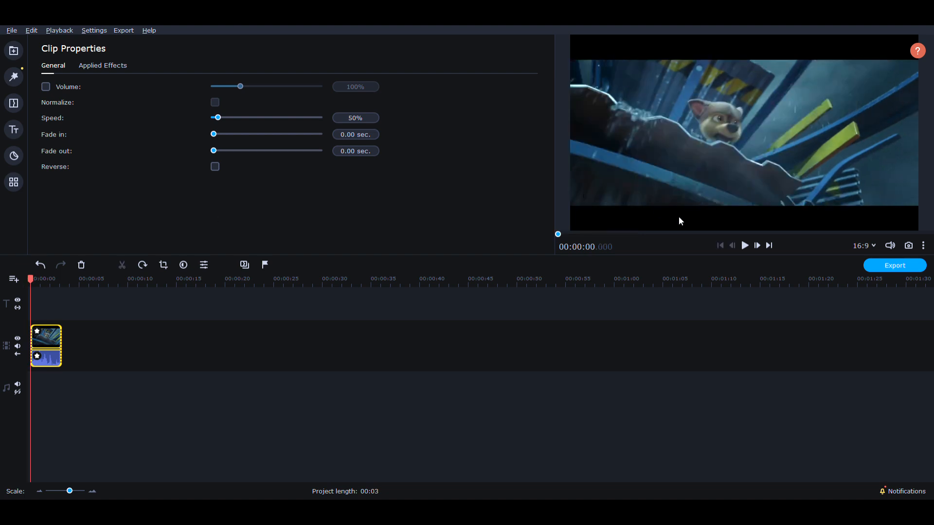
click(744, 247)
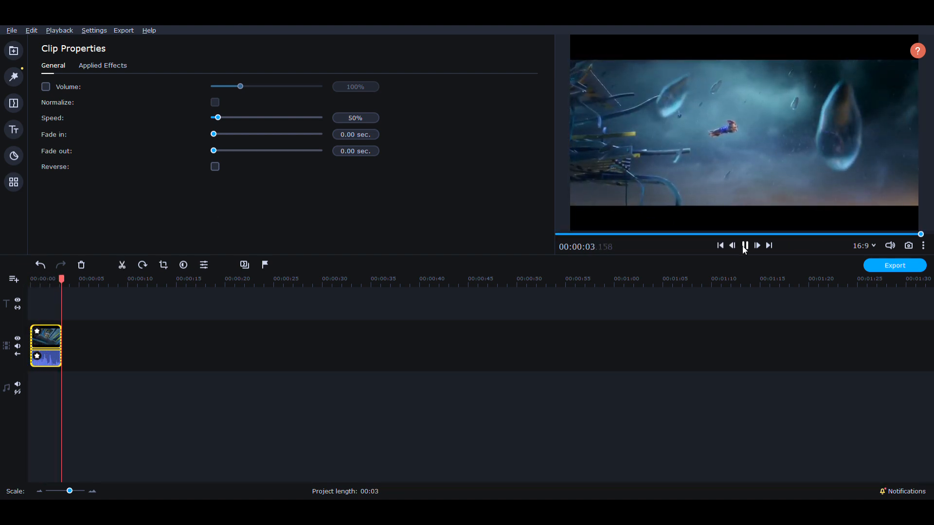
Set the trailer clip's speed to 25% and preview the slowed playback.
click(358, 119)
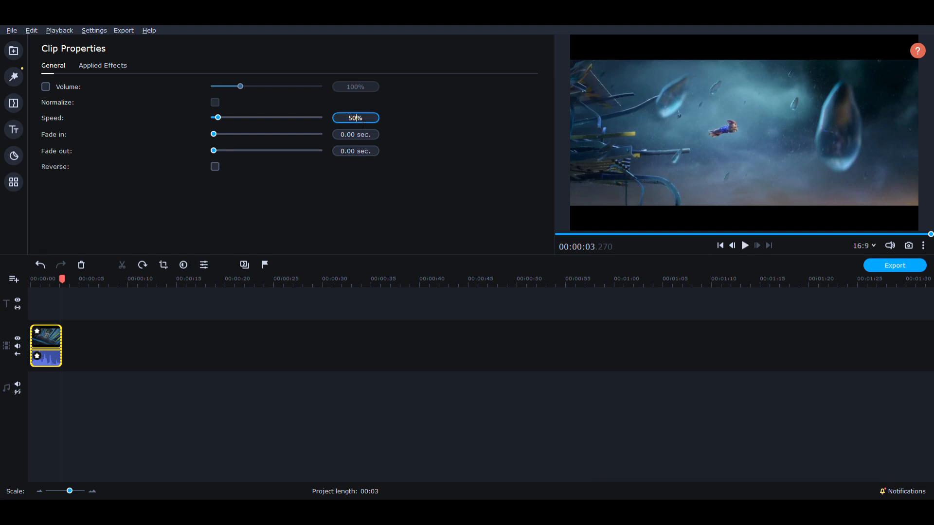
key(BackSpace)
key(BackSpace)
text(25)
key(Return)
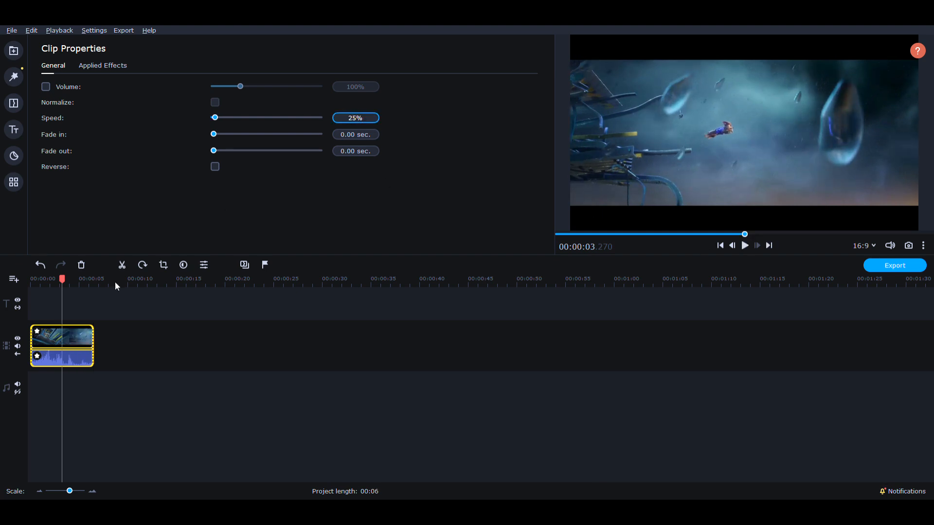
click(745, 245)
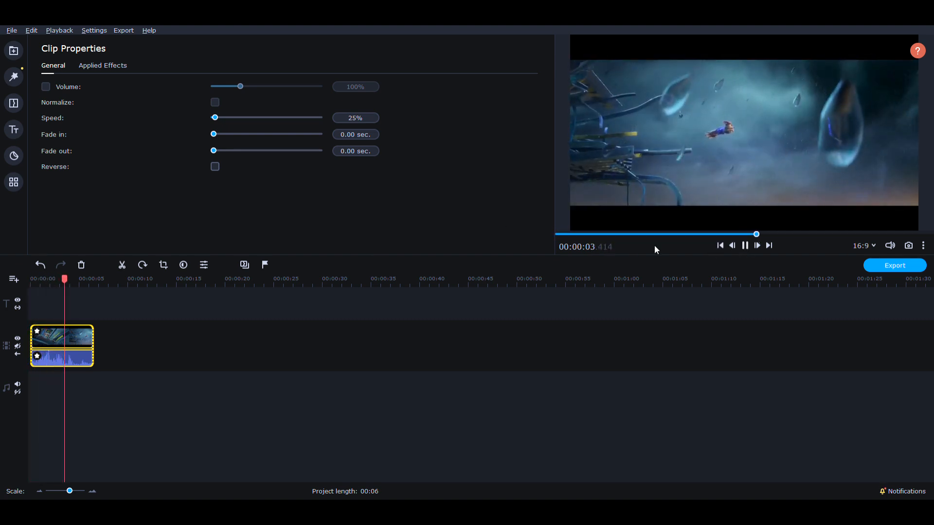
click(745, 246)
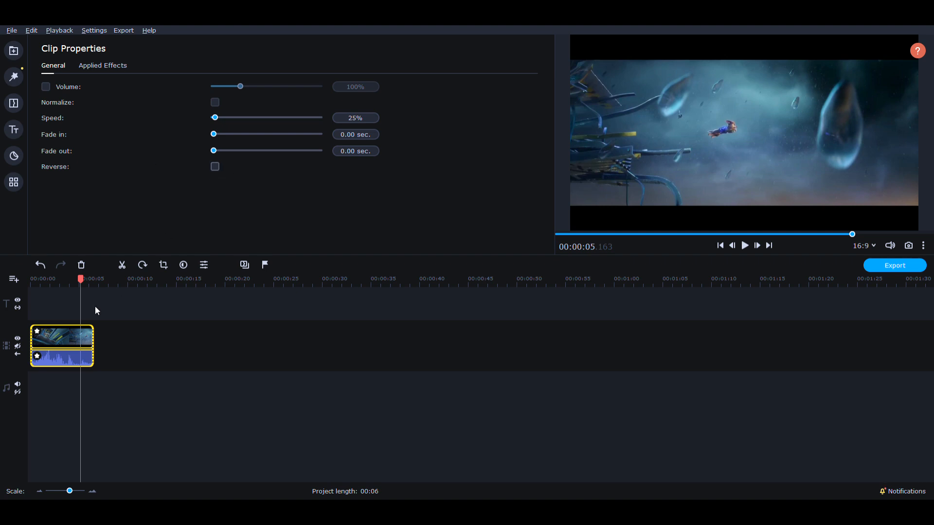
Paste a copy of the slowed clip directly after the original and reverse the copy.
click(75, 337)
drag(78, 283, 104, 293)
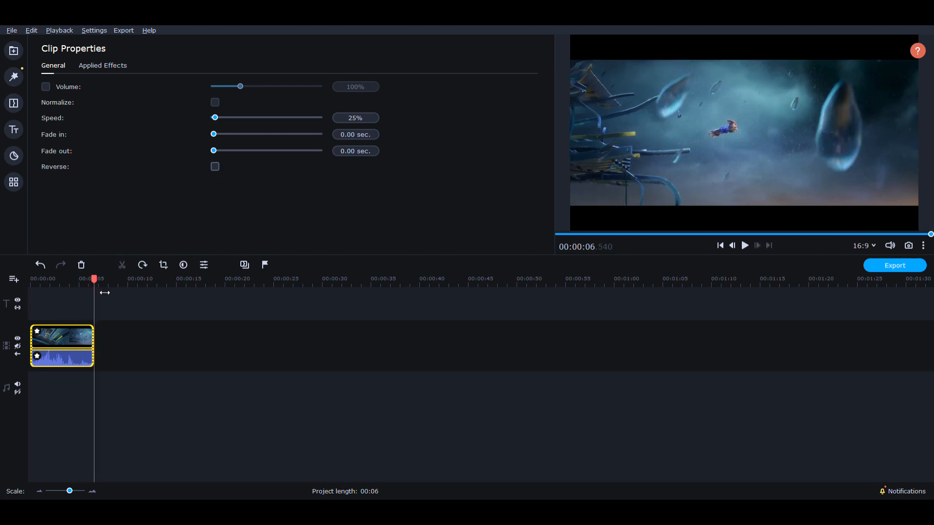
key(ctrl+v)
click(144, 334)
click(148, 336)
click(214, 166)
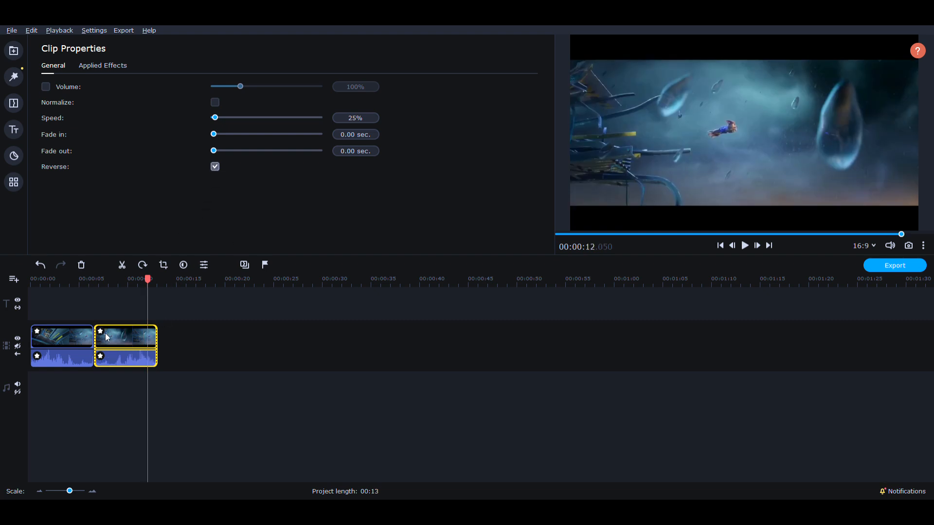
Preview the transition from the original clip into its reversed copy and delete the reversed copy.
click(77, 338)
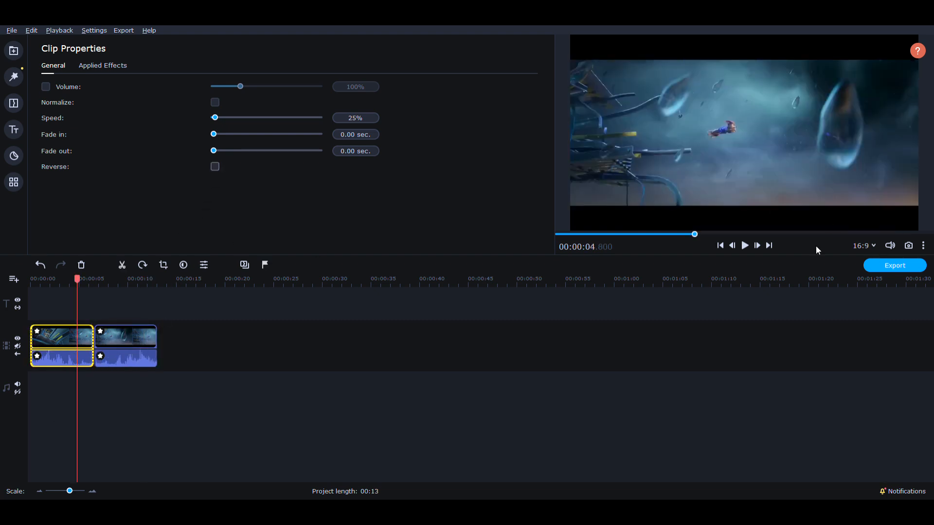
click(745, 246)
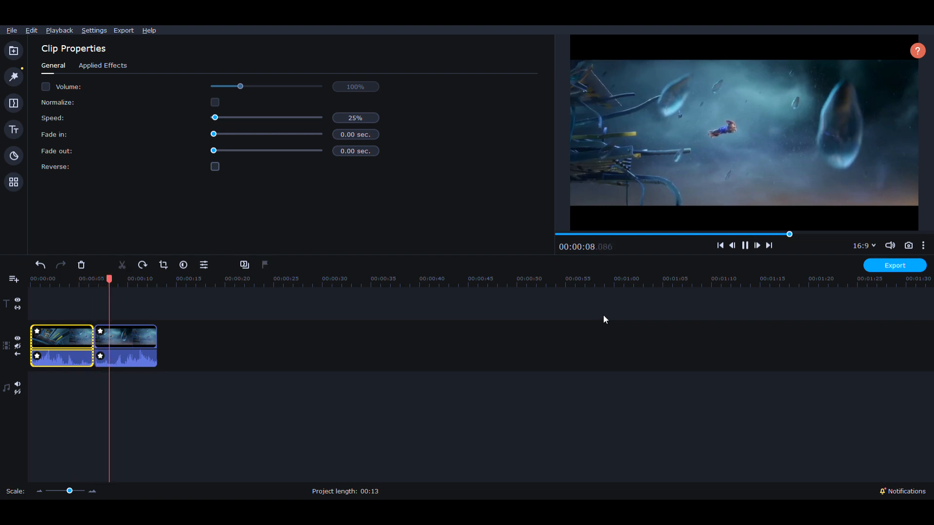
click(746, 247)
click(136, 335)
key(Delete)
click(61, 334)
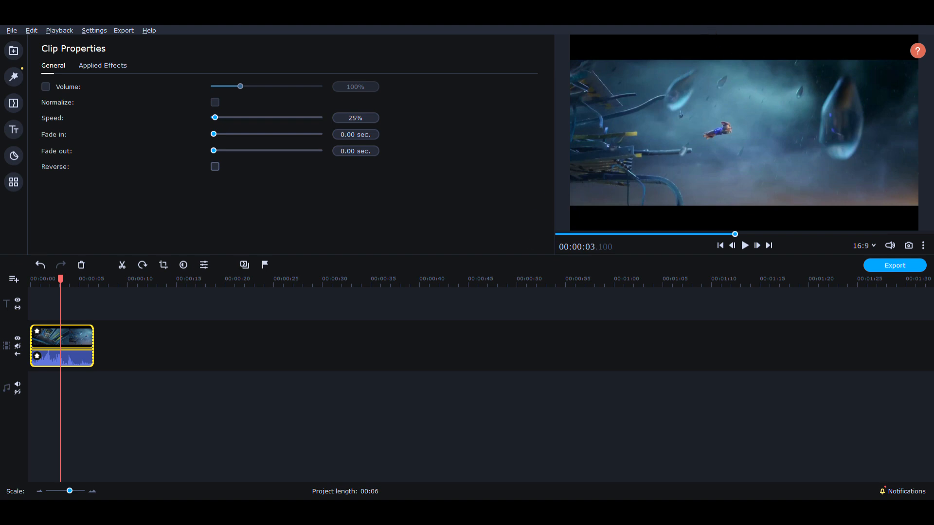
Import the Trailer Scene 20 Moment(3) JPG still and place it on the video track after the trailer clip.
click(21, 48)
click(73, 52)
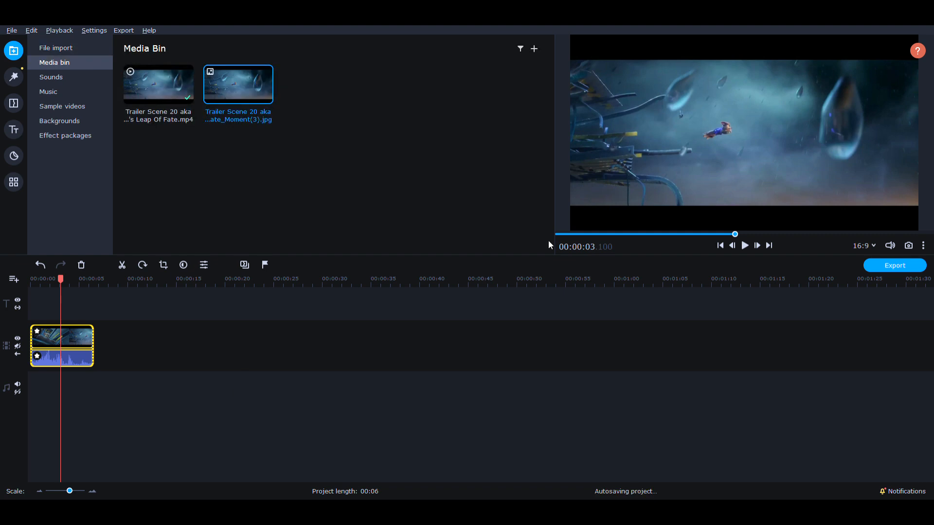
drag(241, 83, 158, 340)
click(130, 340)
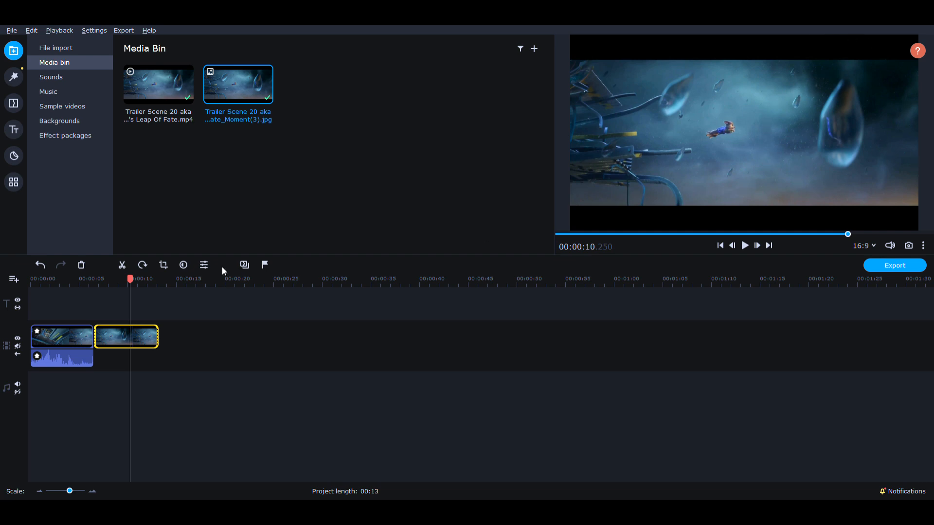
Crop the still image on the timeline to a portrait area around the large water drop and apply the crop.
click(163, 266)
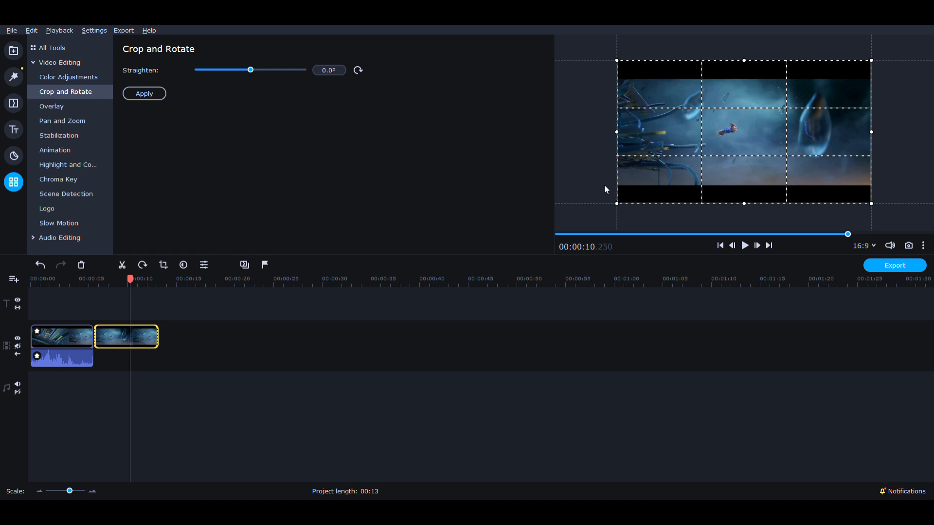
drag(622, 212, 798, 111)
drag(850, 80, 843, 127)
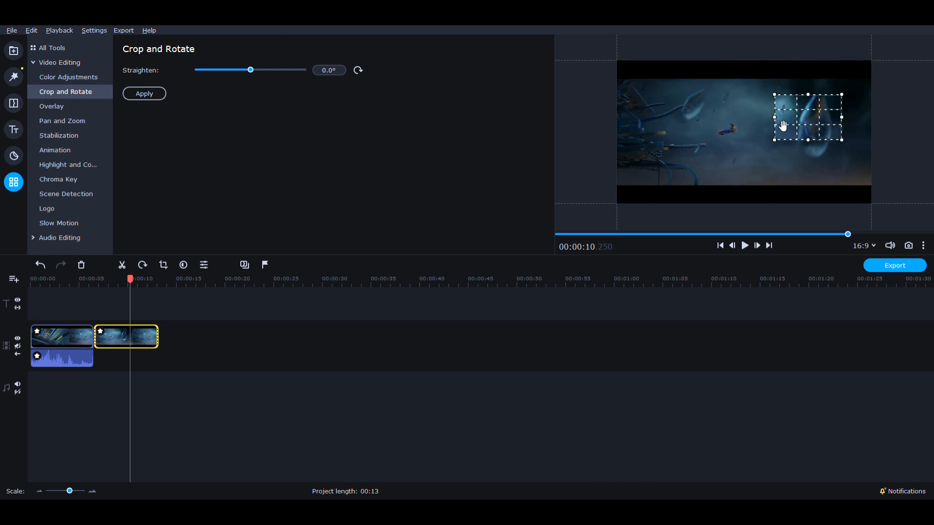
drag(778, 122, 813, 90)
drag(819, 145, 819, 161)
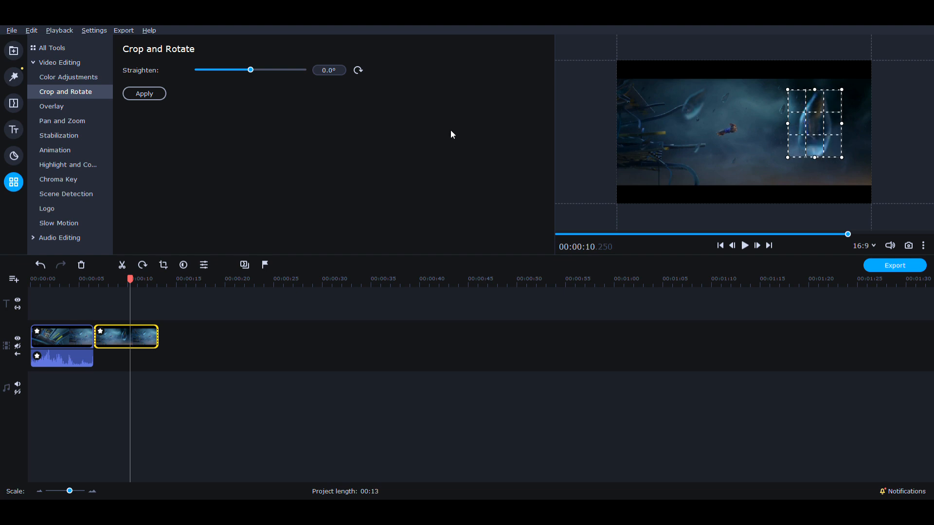
click(148, 94)
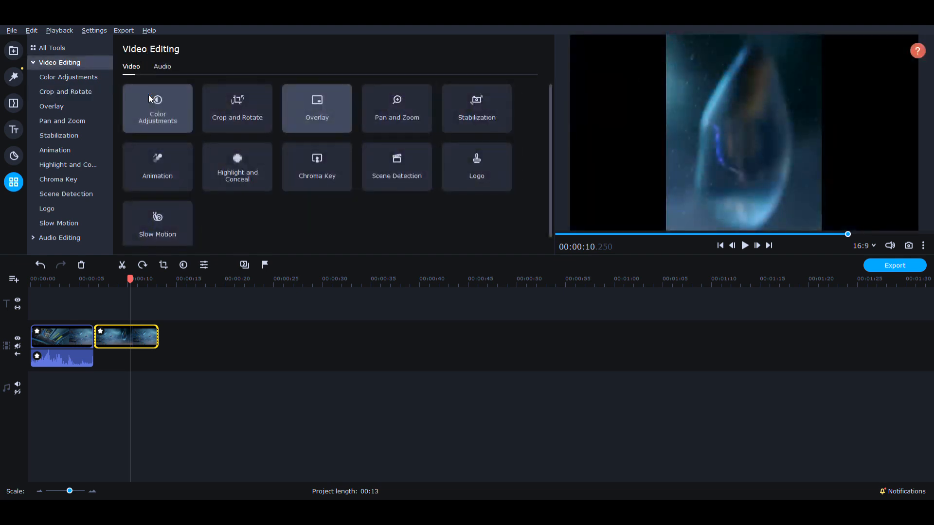
Look through the Chroma Key, Highlight and Conceal, Animation, Stabilization, and Pan and Zoom tools.
click(320, 182)
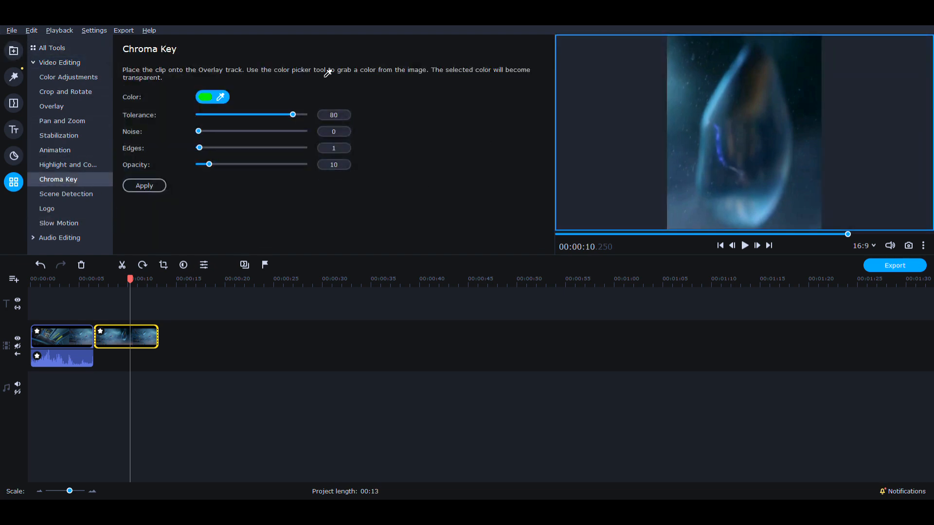
click(328, 165)
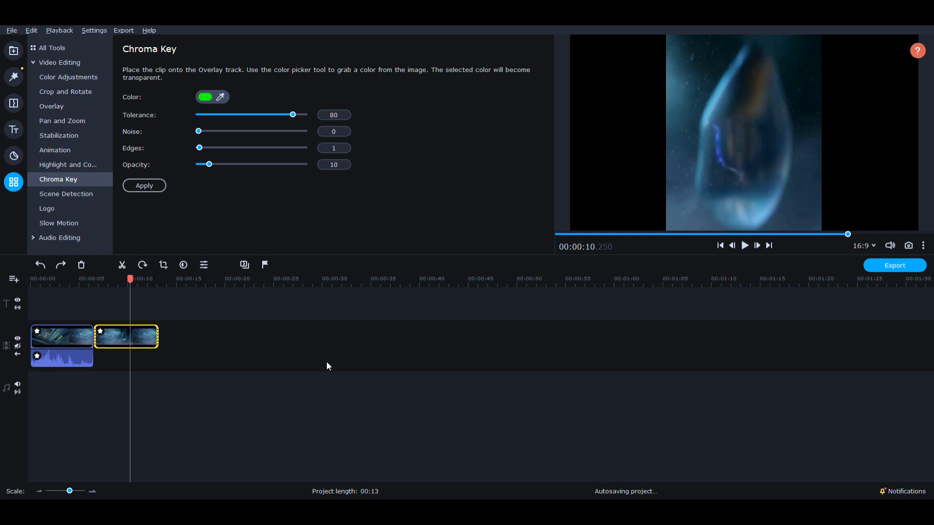
click(105, 343)
click(83, 343)
click(147, 338)
click(67, 162)
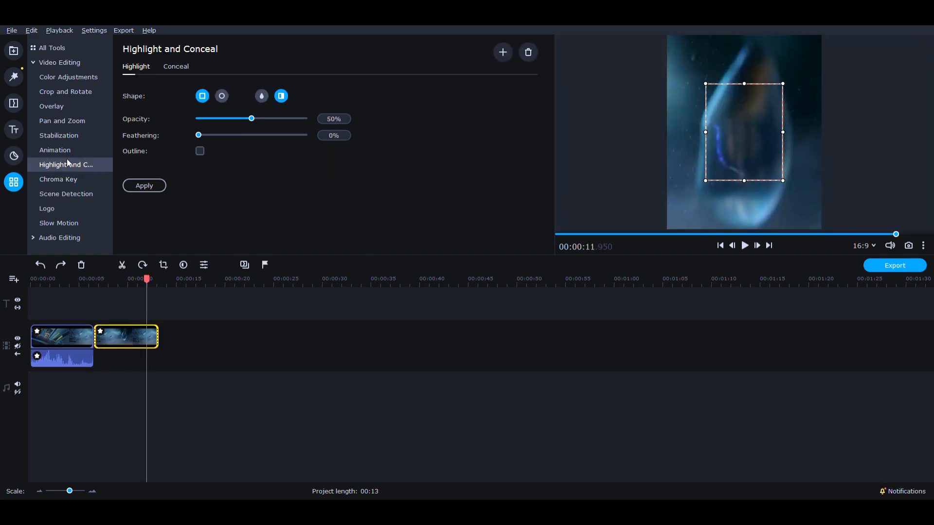
click(64, 147)
click(63, 138)
click(65, 126)
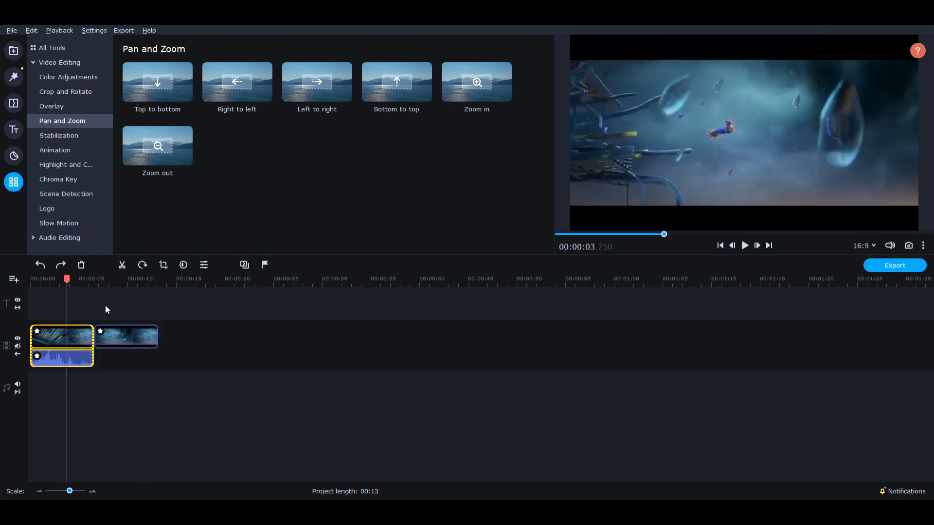
Review the Animation, Stabilization, Highlight and Conceal, Color Adjustments, Overlay, and Crop and Rotate tools for the cropped still.
click(124, 345)
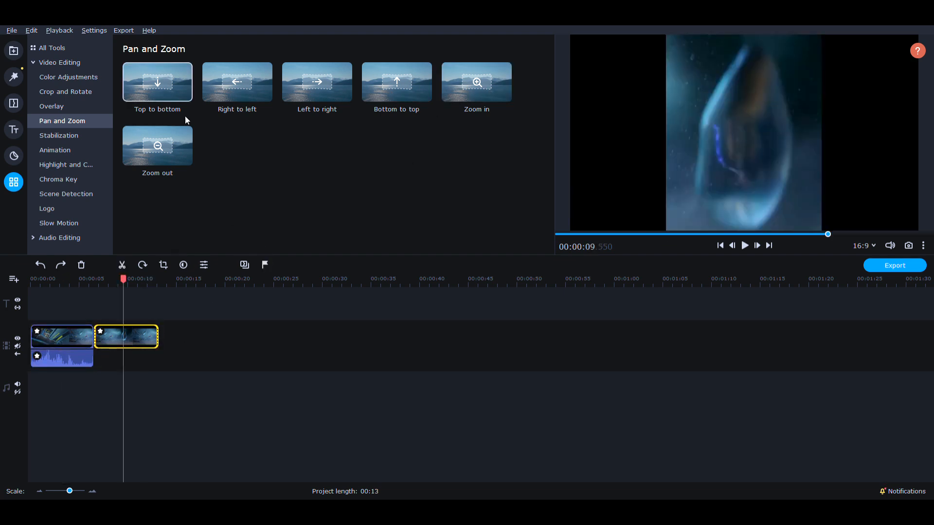
click(60, 154)
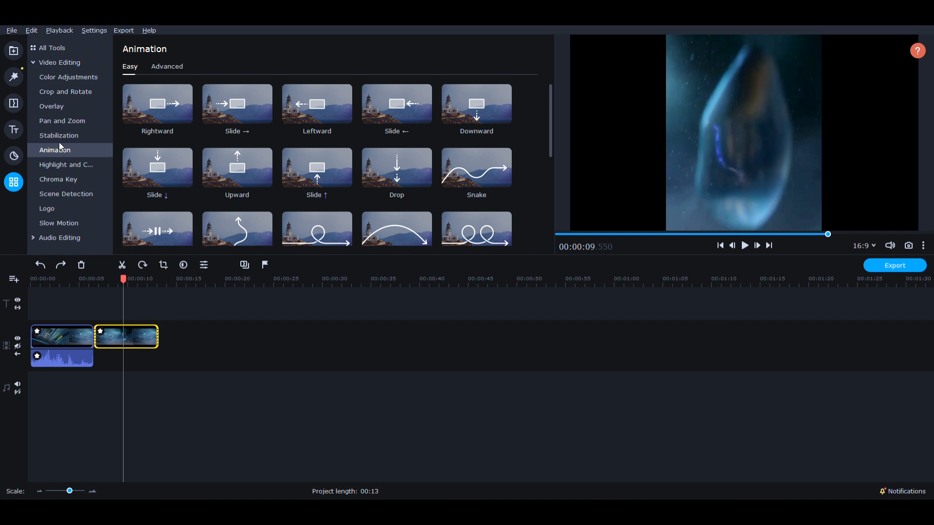
click(59, 136)
click(64, 164)
click(67, 79)
click(67, 94)
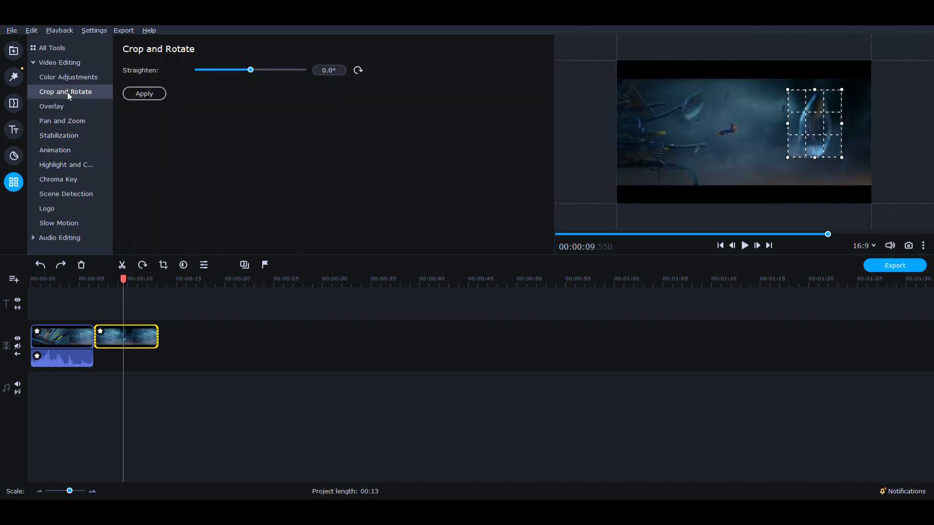
click(65, 105)
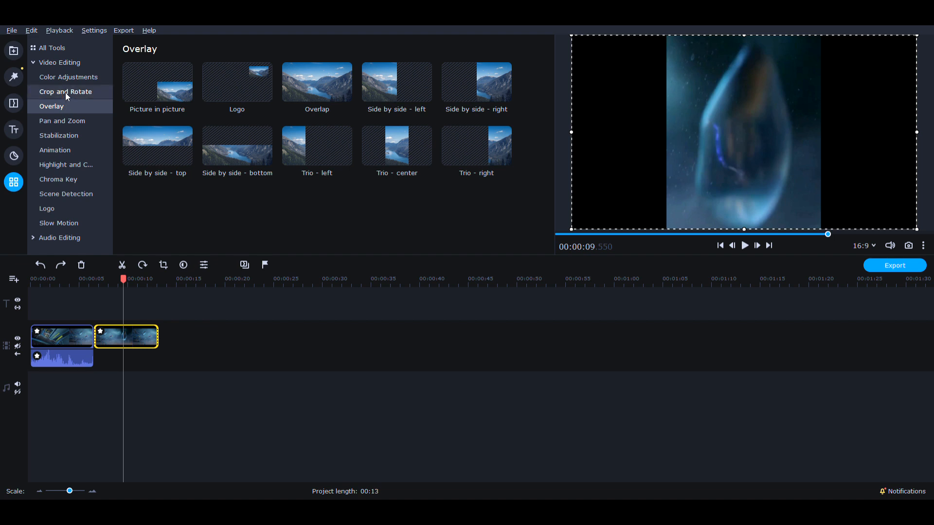
click(67, 95)
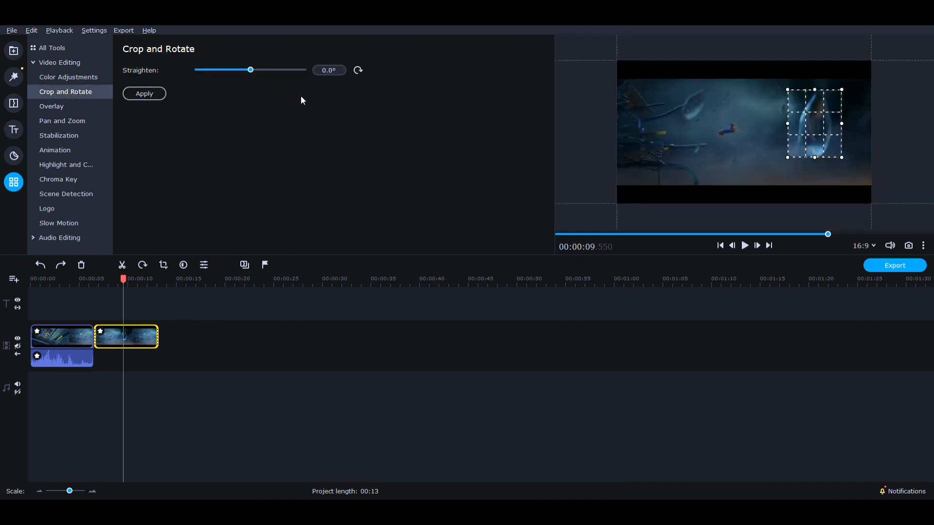
Try enlarging the still's crop frame past all the picture's edges, apply it, and undo the last change.
drag(788, 124, 584, 113)
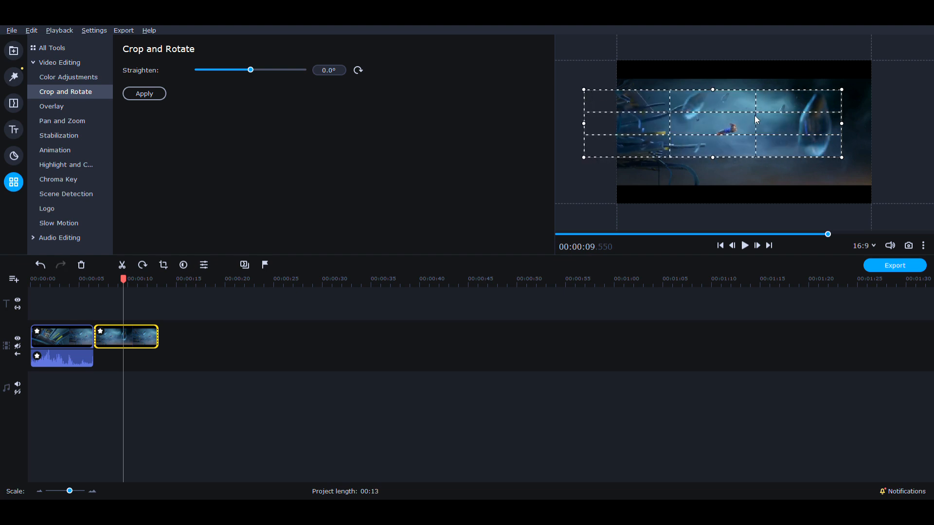
drag(715, 91, 717, 72)
drag(841, 112, 881, 112)
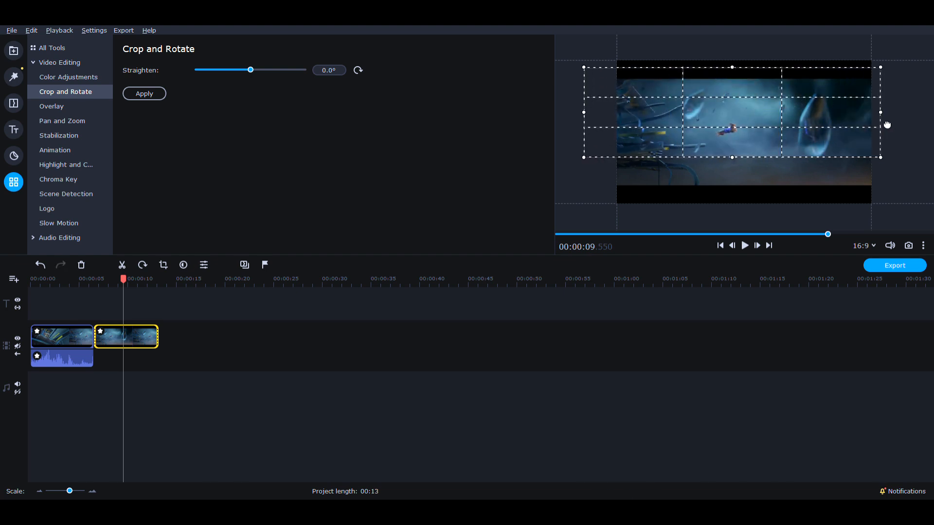
drag(732, 157, 732, 209)
drag(737, 68, 734, 37)
click(127, 95)
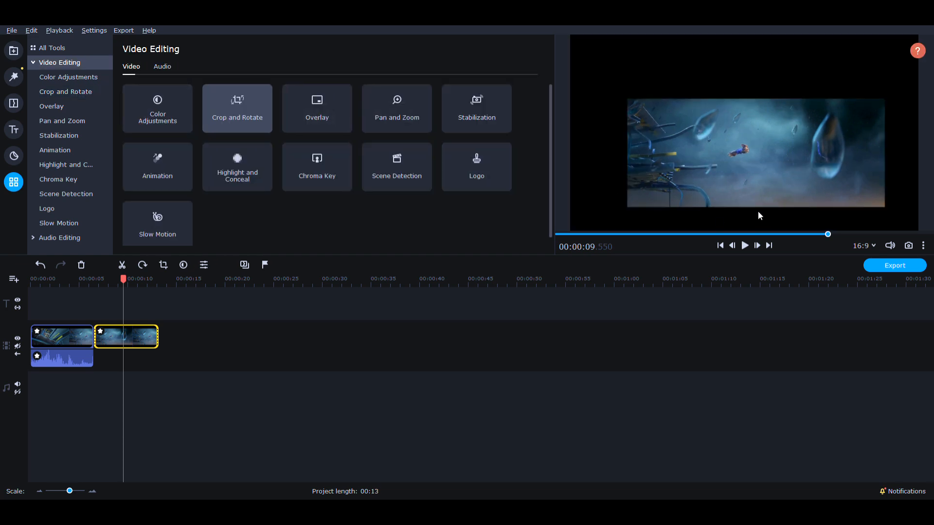
key(ctrl+z)
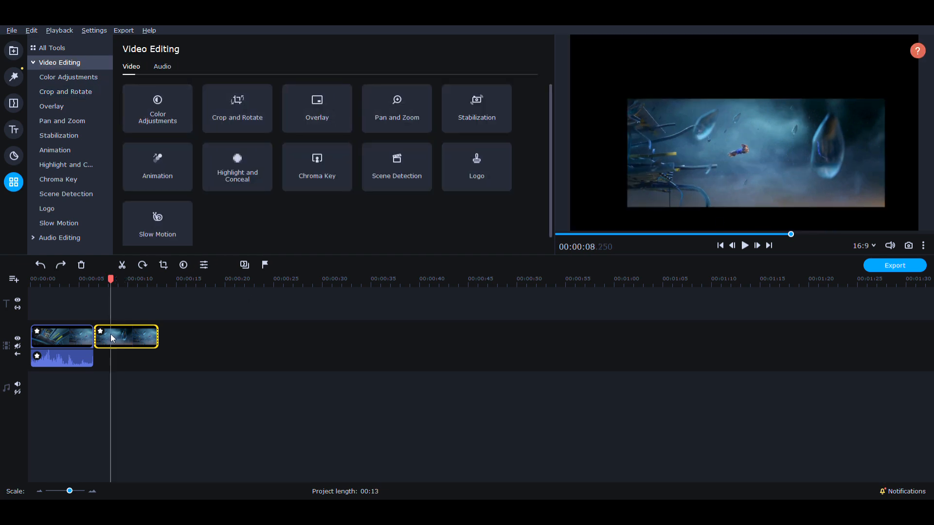
Replace the cropped still on the video track with a fresh copy of the Moment(3) JPG placed after the trailer clip.
key(Delete)
click(13, 50)
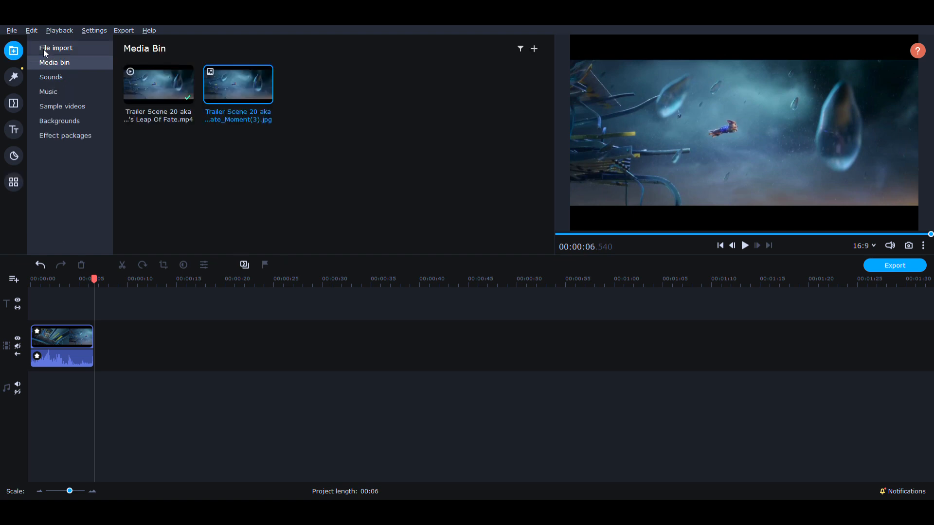
drag(246, 104, 180, 337)
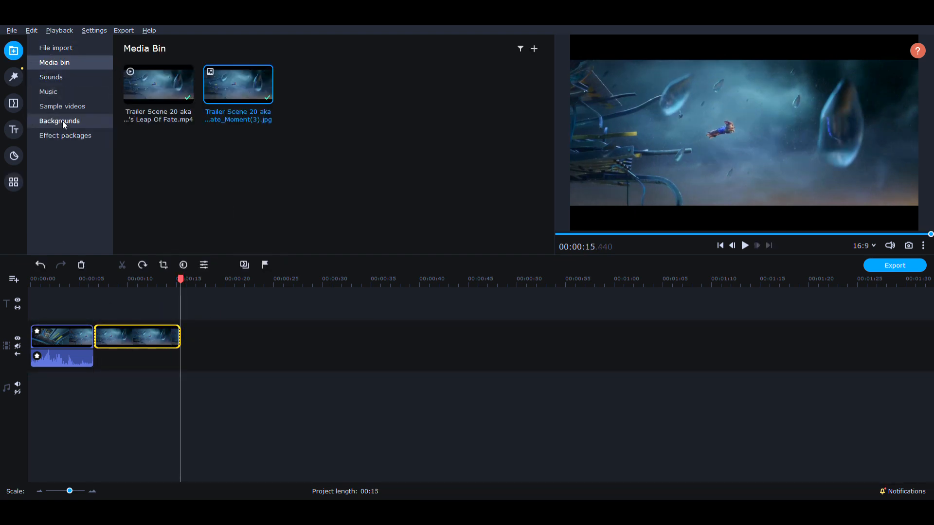
Apply the Zoom in pan-and-zoom effect at the start of the still and play the result.
click(14, 130)
click(13, 182)
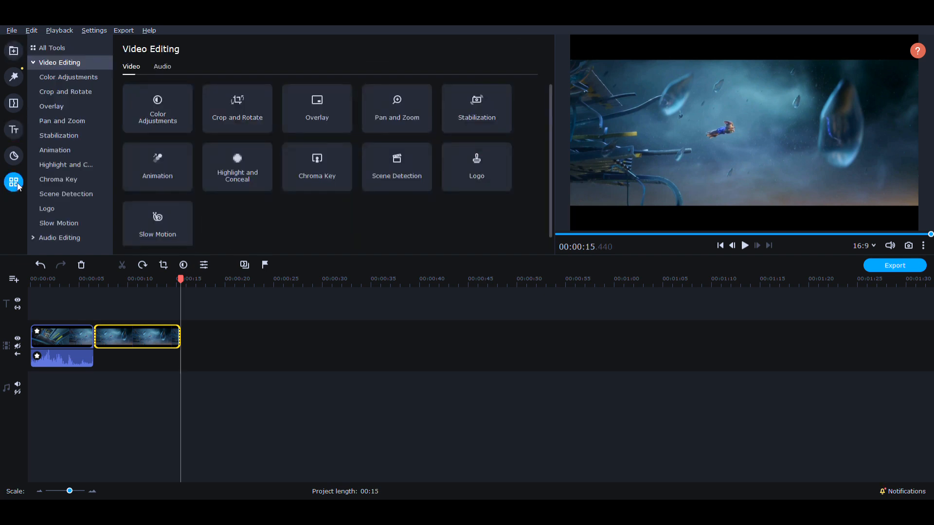
click(73, 125)
mouse_move(476, 83)
mouse_down()
mouse_move(319, 250)
mouse_move(103, 338)
mouse_up()
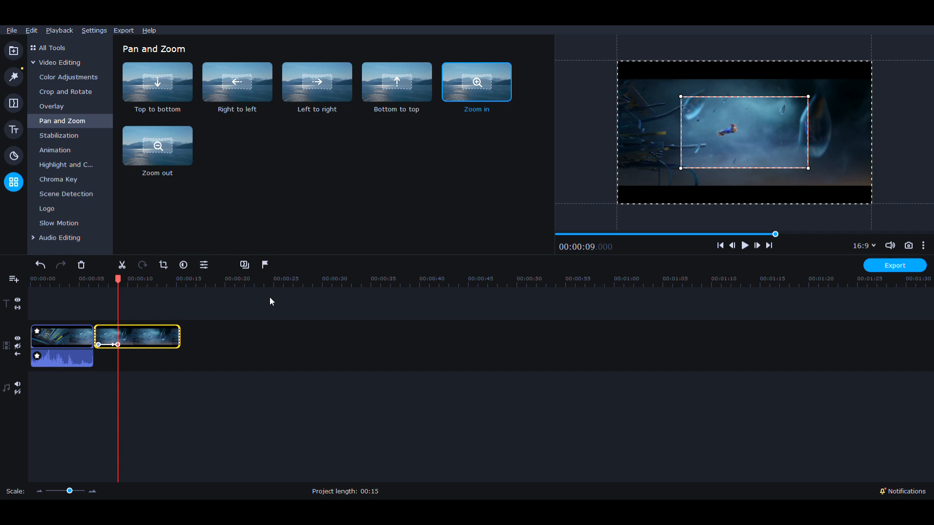
click(745, 246)
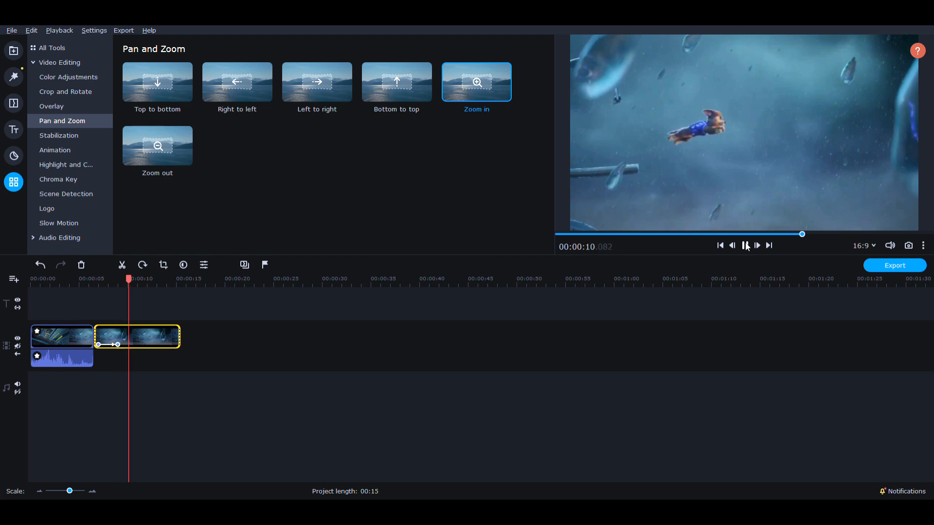
Delete the still with the zoom effect from the timeline and return to the imported media.
double_click(155, 336)
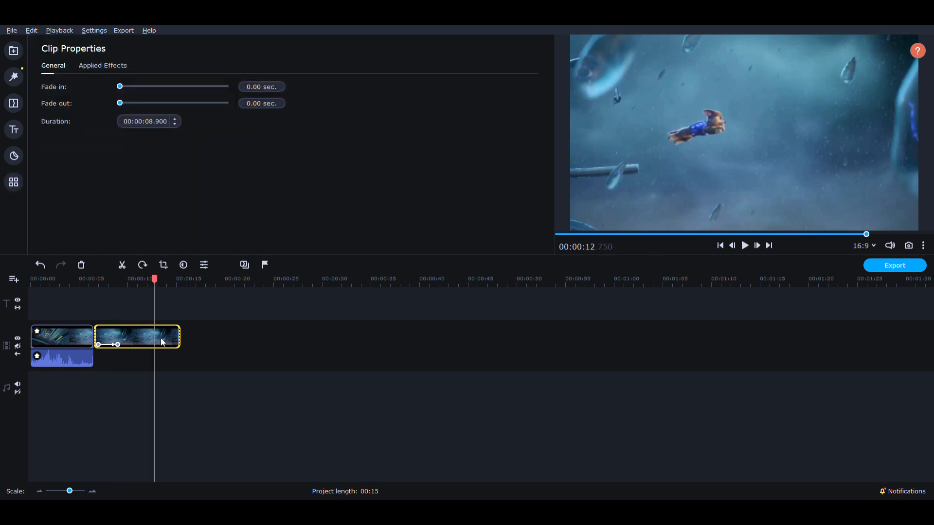
key(Delete)
click(13, 51)
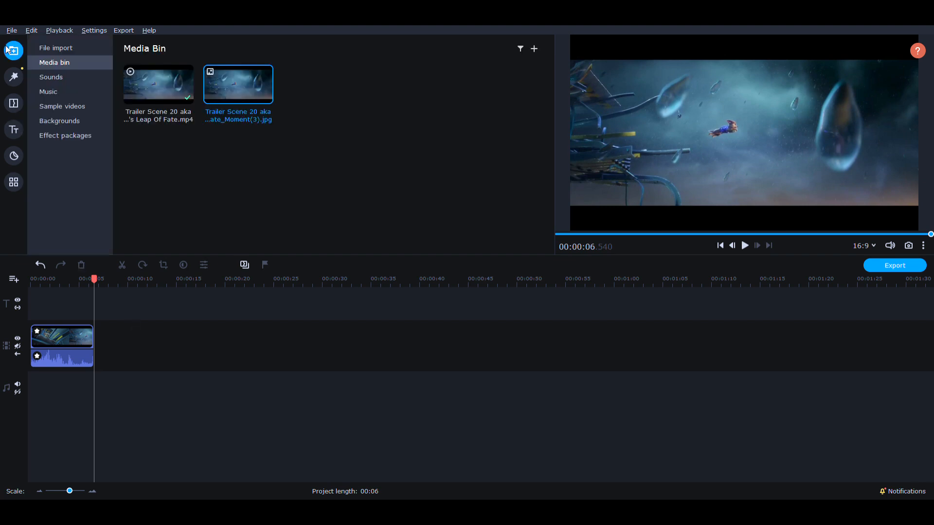
Look through the effects, transitions, titles and stickers libraries, including the Arrows stickers.
click(11, 76)
click(14, 103)
click(14, 129)
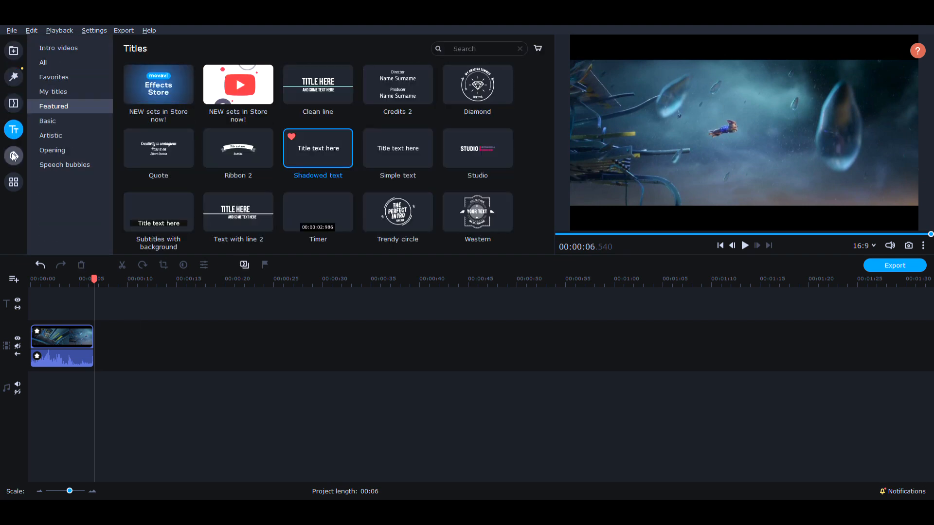
click(14, 103)
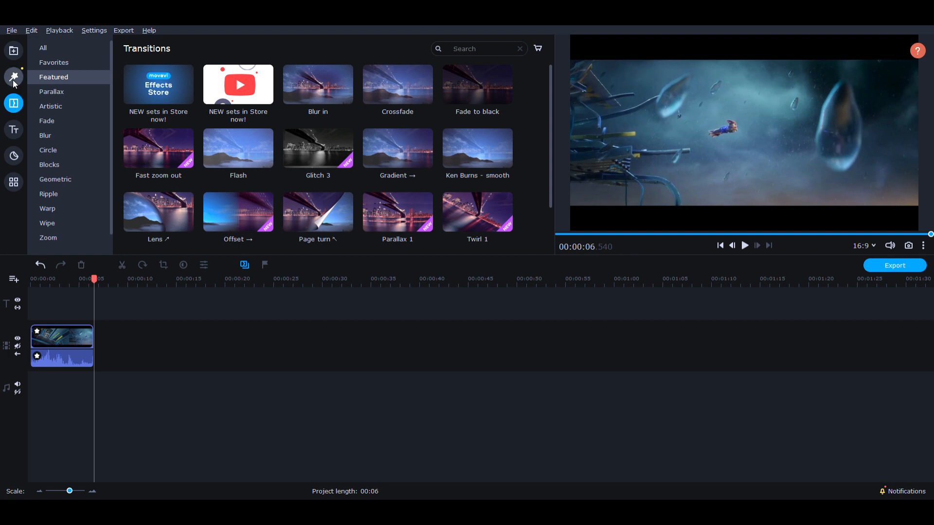
click(14, 81)
click(13, 155)
click(14, 182)
click(14, 156)
scroll(85, 196, down, 1)
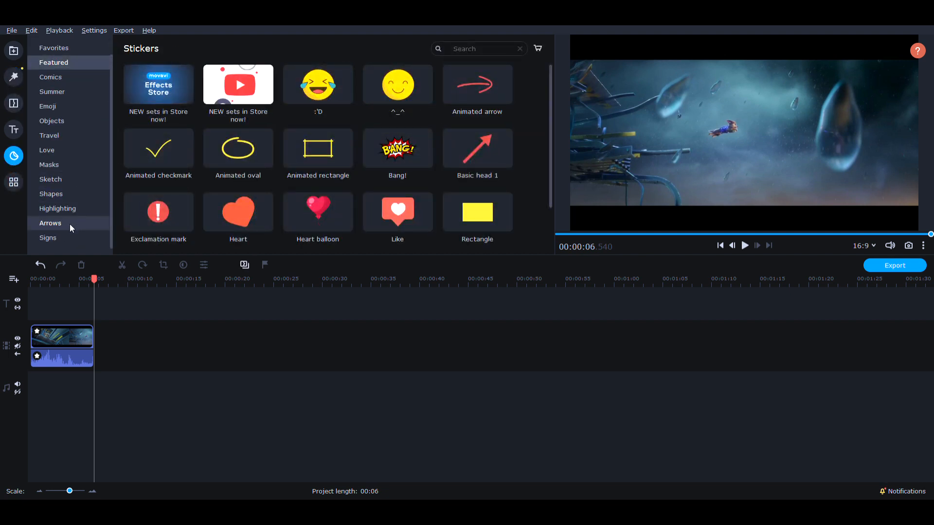
click(50, 223)
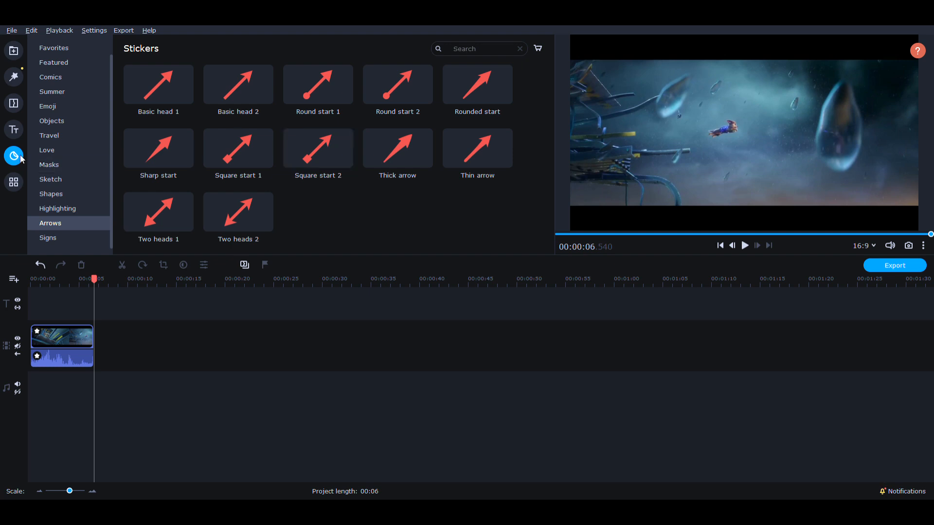
Look through the Animation, Chroma Key and Scene Detection tools and the built-in Music collection.
click(14, 182)
click(76, 151)
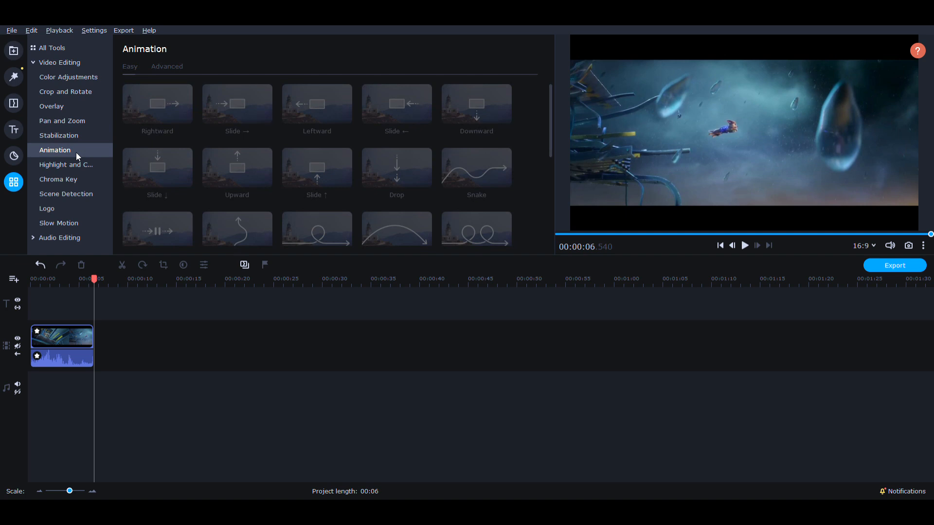
click(72, 179)
click(71, 193)
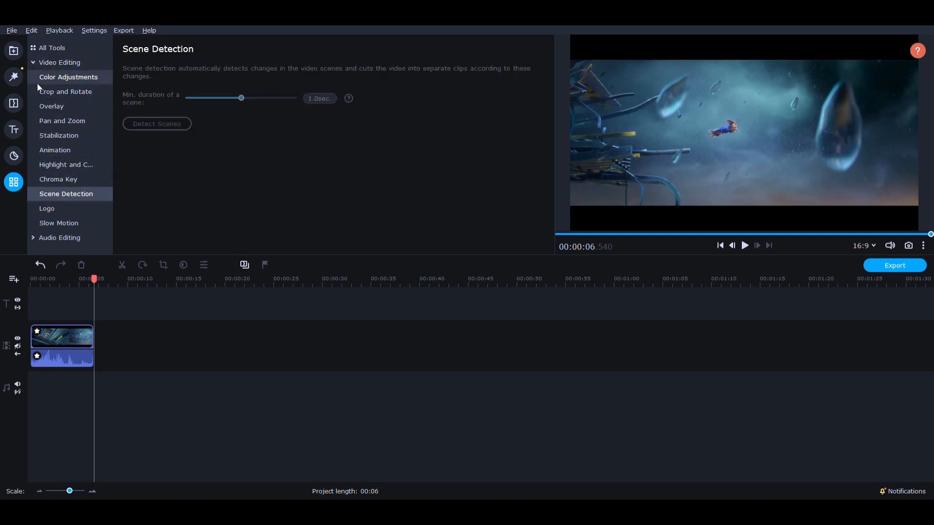
click(14, 51)
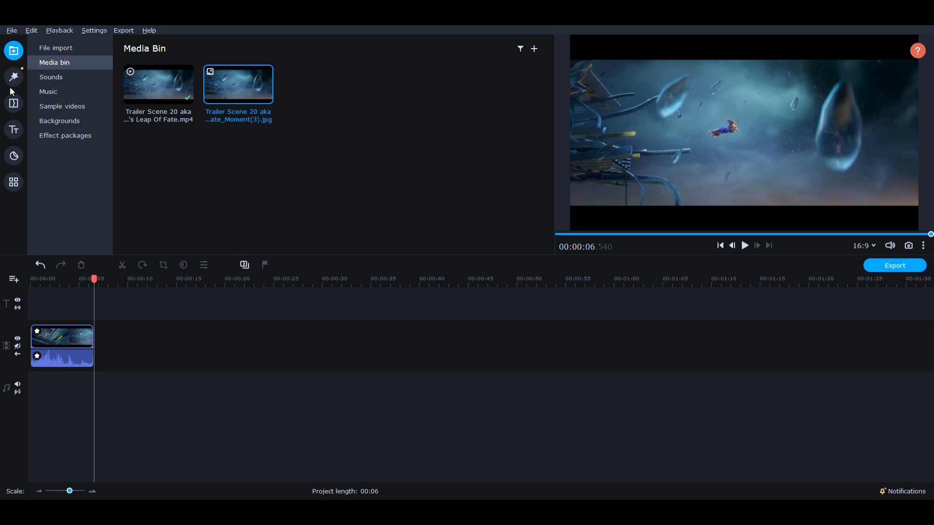
click(45, 93)
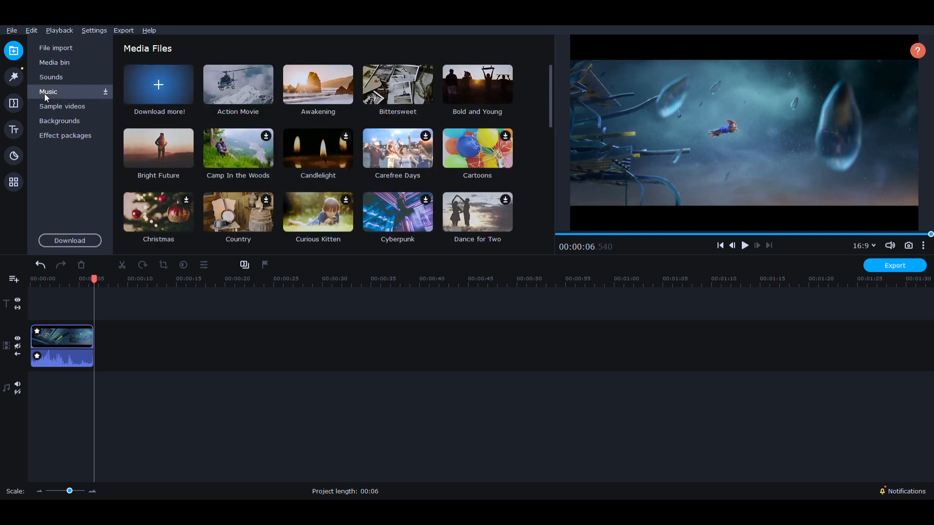
Import the 1-14. Cryptic Castle (1).mp3 music file and place it at the start of the audio track.
click(59, 47)
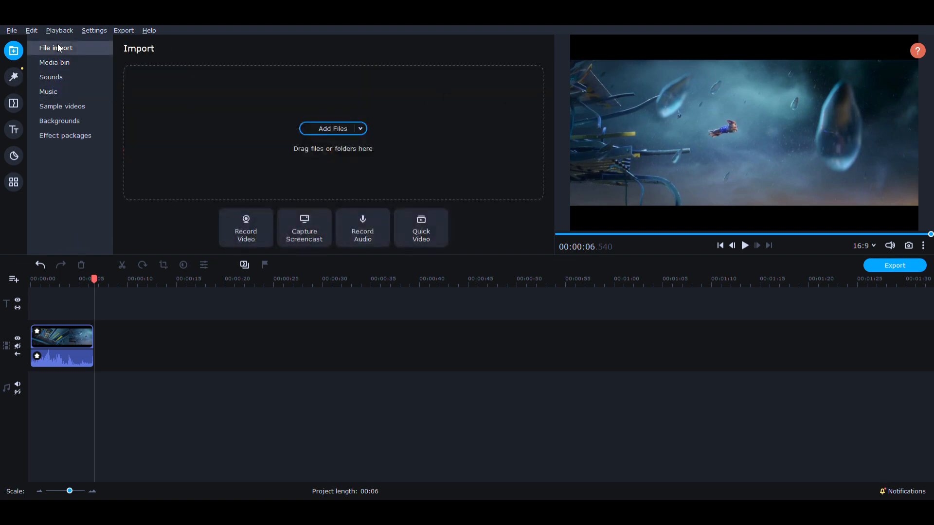
click(332, 129)
drag(319, 86, 71, 386)
Delete the trailer clip and the Cryptic Castle music from the timeline.
click(71, 330)
double_click(72, 334)
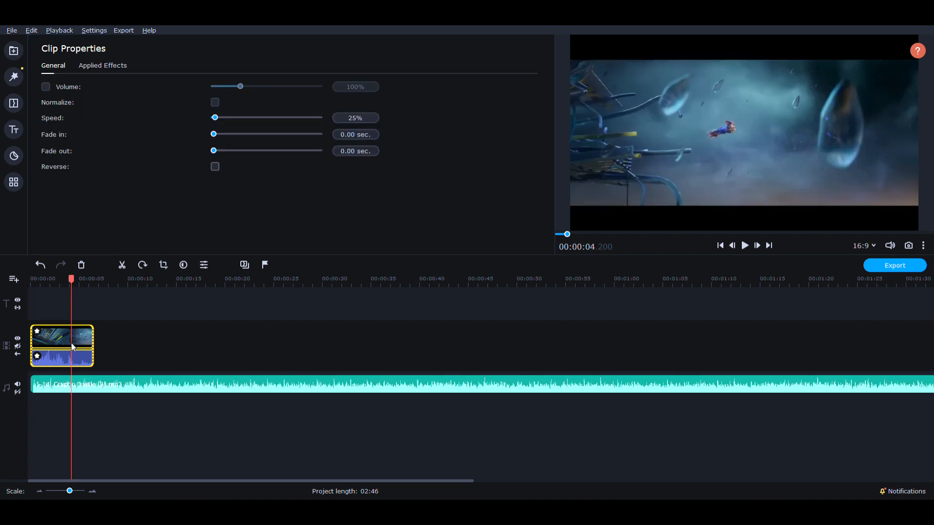
key(Delete)
click(39, 377)
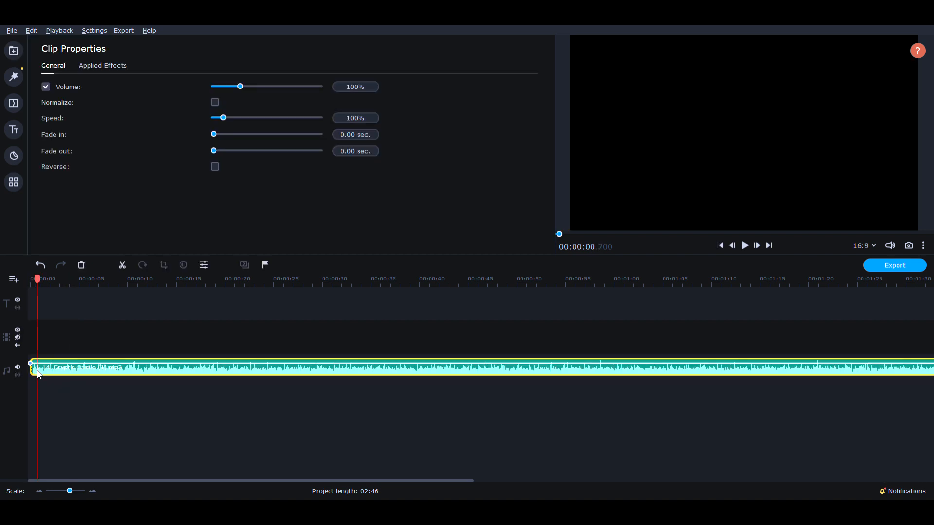
key(Delete)
Import 1-07. Glyphic Canyon (1).mp3, place it at the start of the audio track and play it.
click(14, 50)
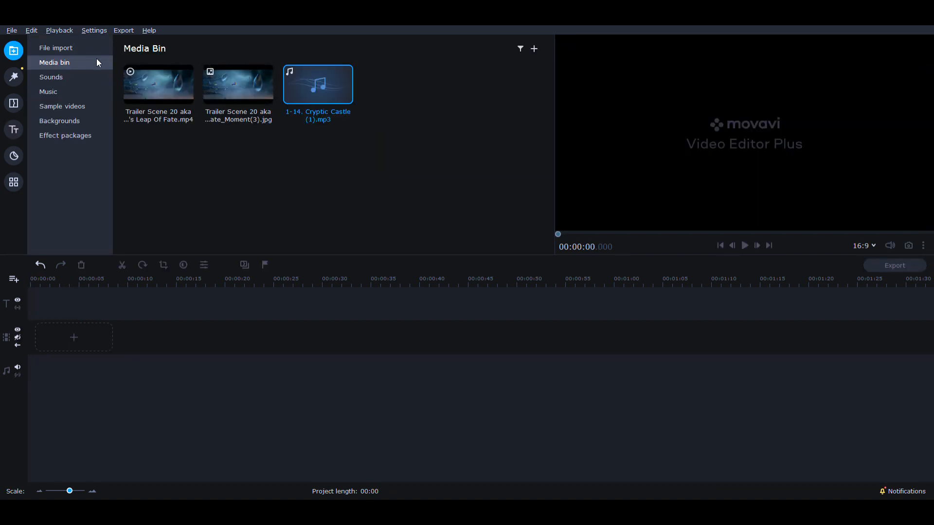
click(86, 53)
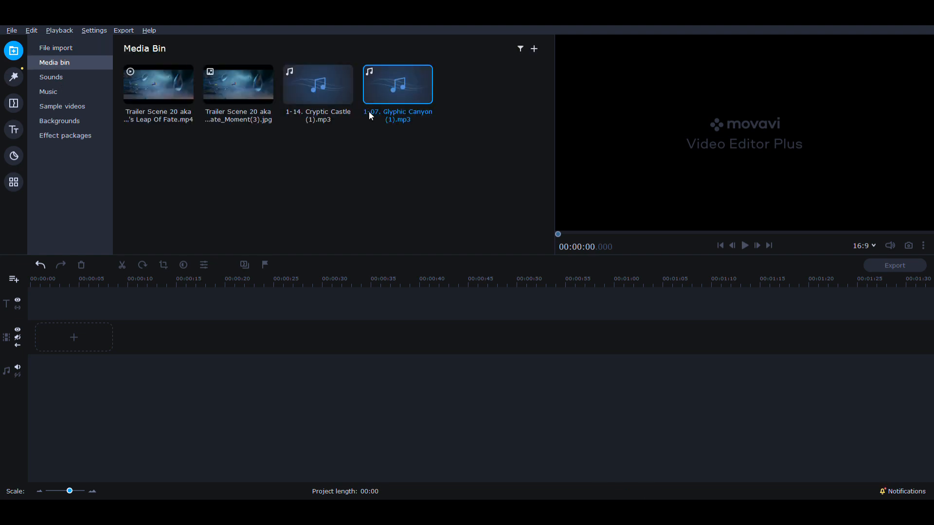
drag(423, 85, 20, 362)
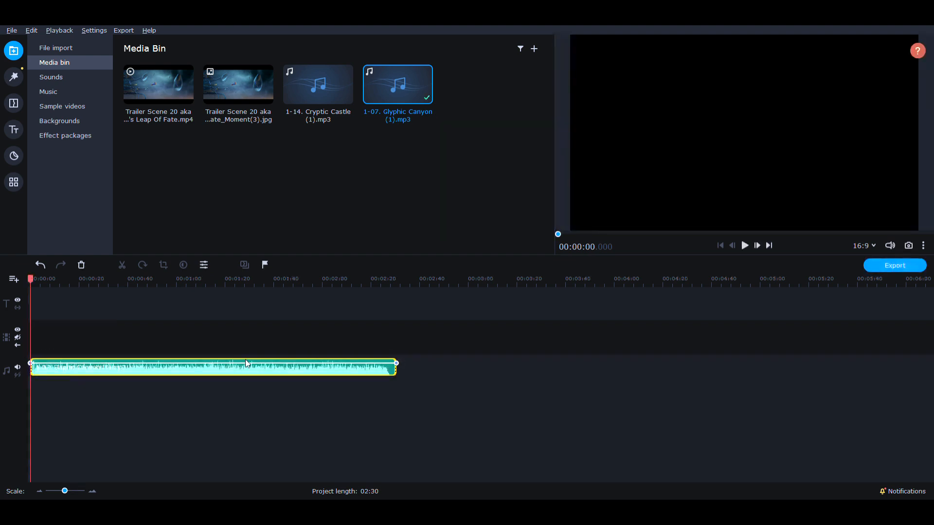
click(744, 247)
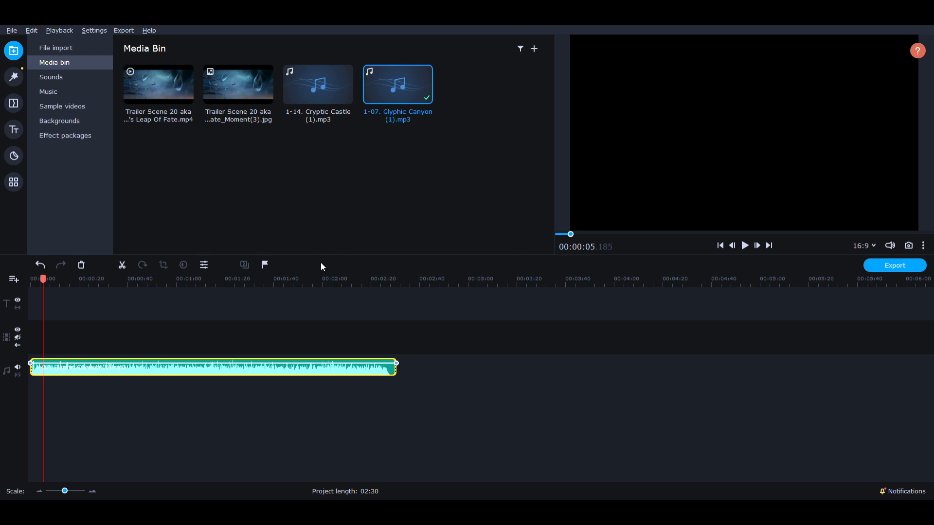
Replace the Glyphic Canyon music on the timeline with the Trailer Scene 20 MP4 at the start of the video track.
click(307, 376)
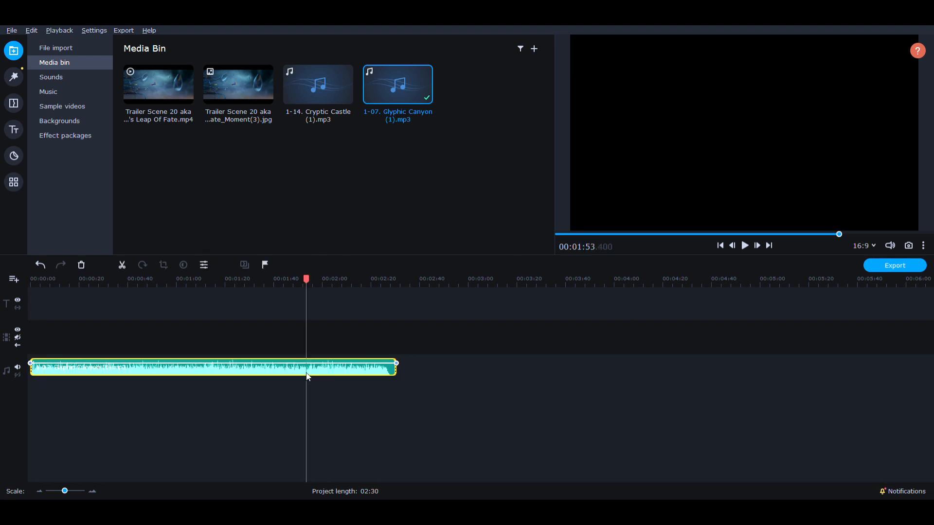
key(Delete)
drag(146, 83, 43, 340)
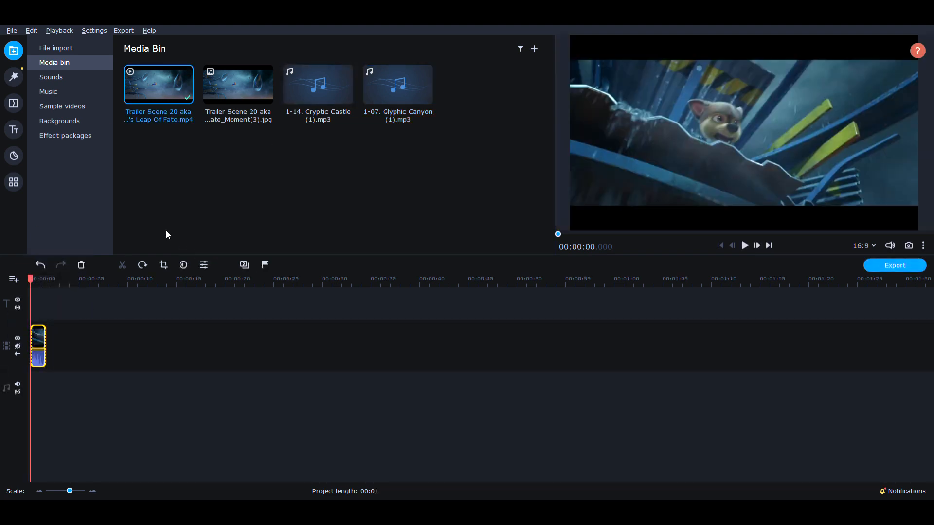
Set the trailer clip's speed to 25%.
double_click(38, 340)
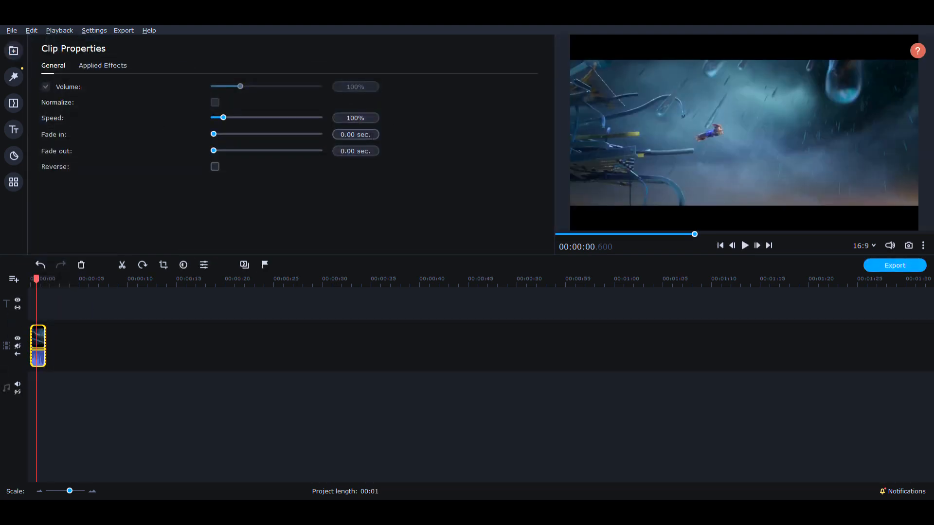
click(365, 120)
key(BackSpace)
key(BackSpace)
key(BackSpace)
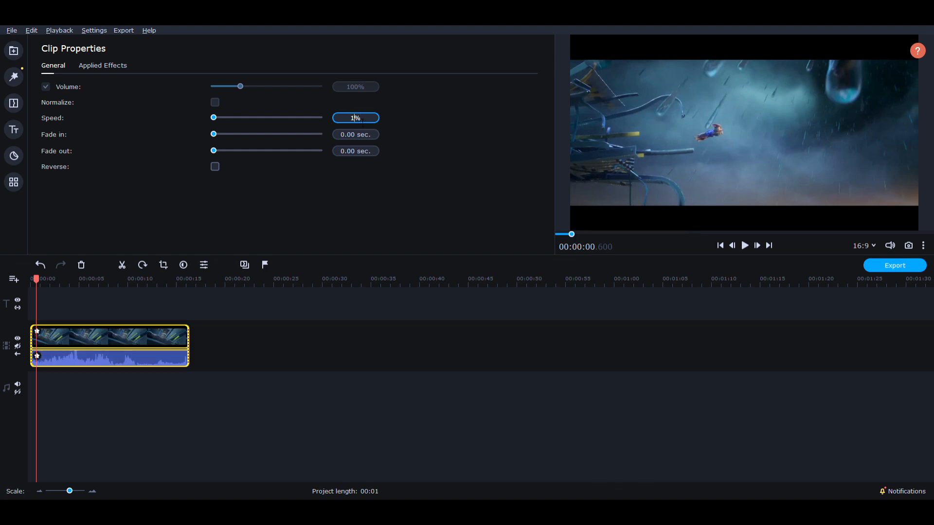
text(25)
click(67, 345)
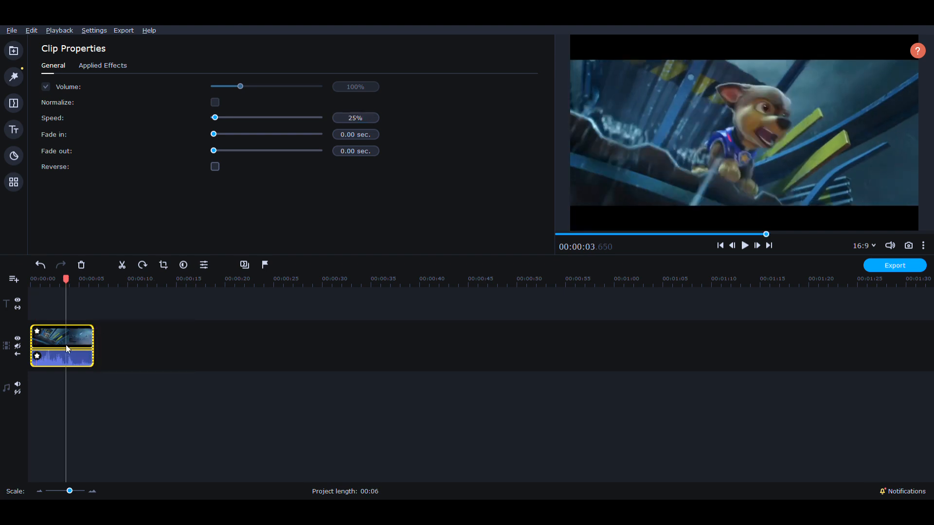
Place a Shadowed text title above the trailer clip, extend it slightly past the clip's end, and open it for editing.
click(14, 129)
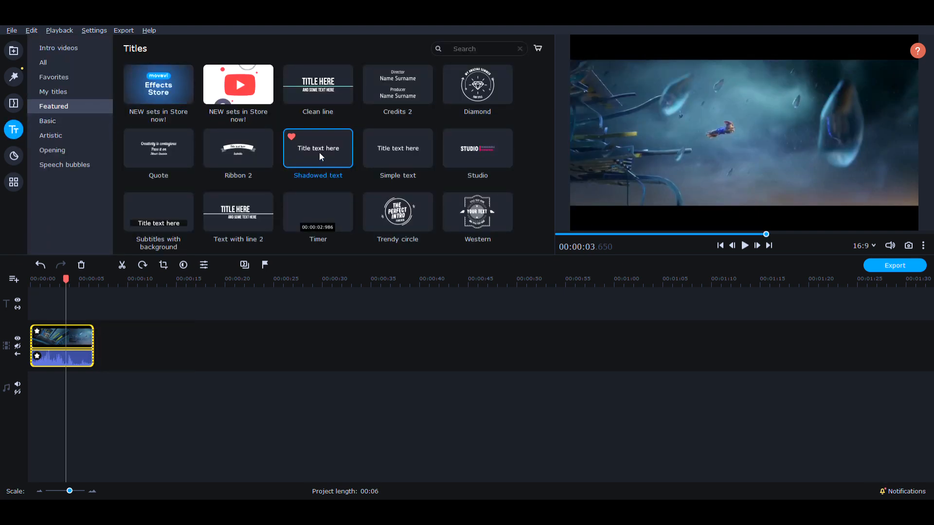
drag(319, 152, 31, 308)
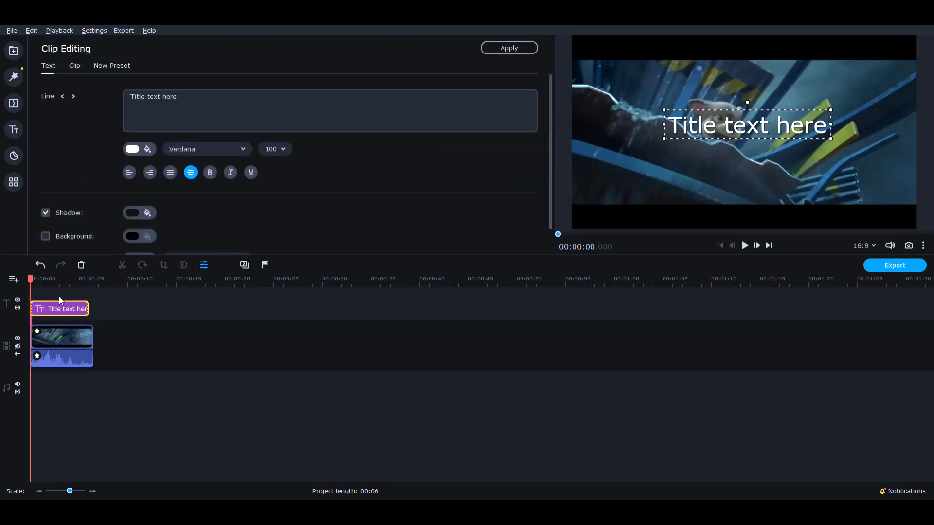
click(83, 310)
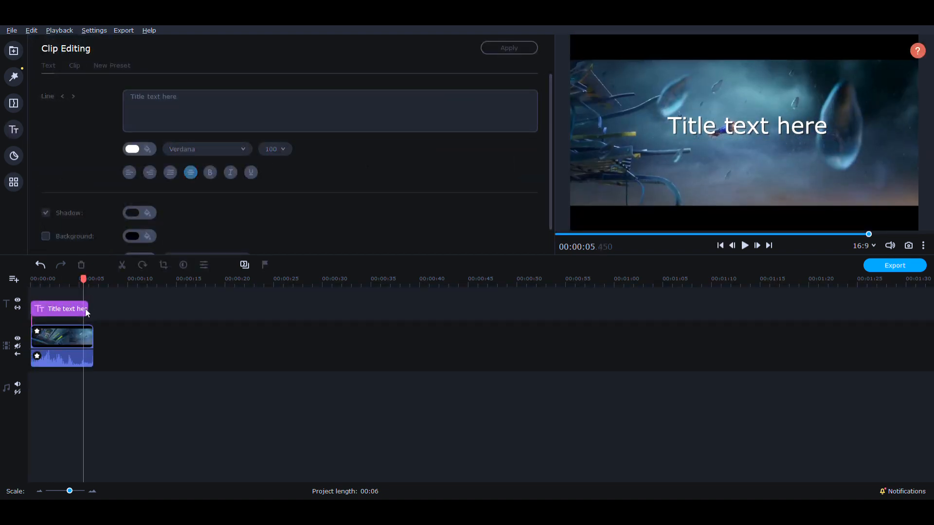
drag(88, 309, 97, 309)
double_click(74, 311)
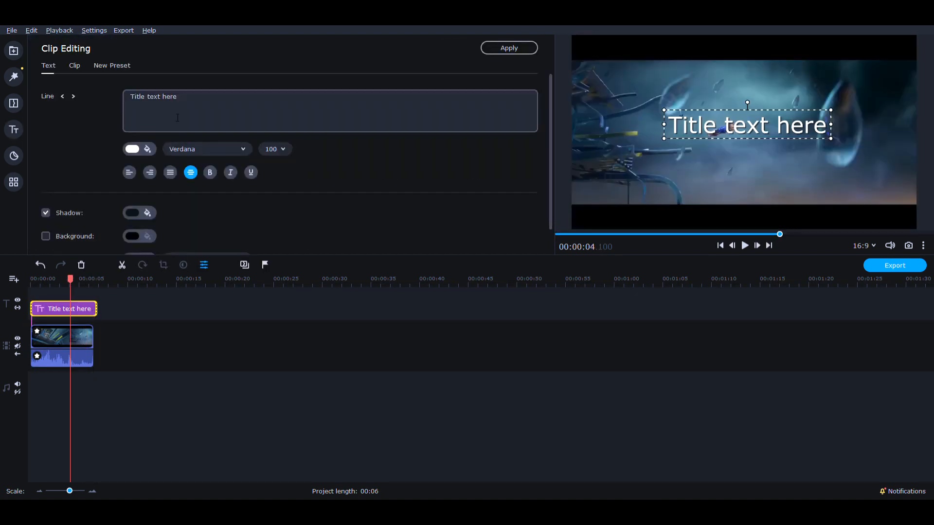
Replace the title's placeholder text with "But take a closer look at the raindrops in the scene".
key(BackSpace)
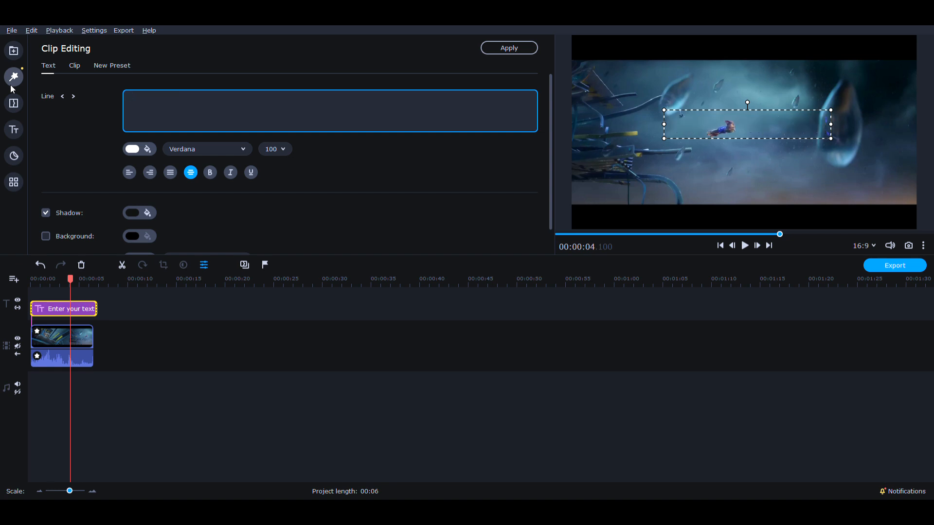
text(But tak)
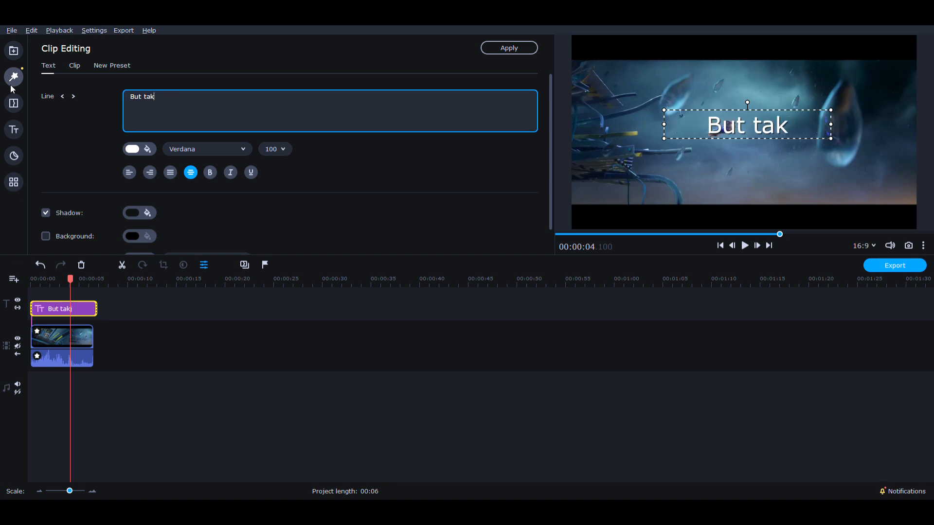
text(e a closer )
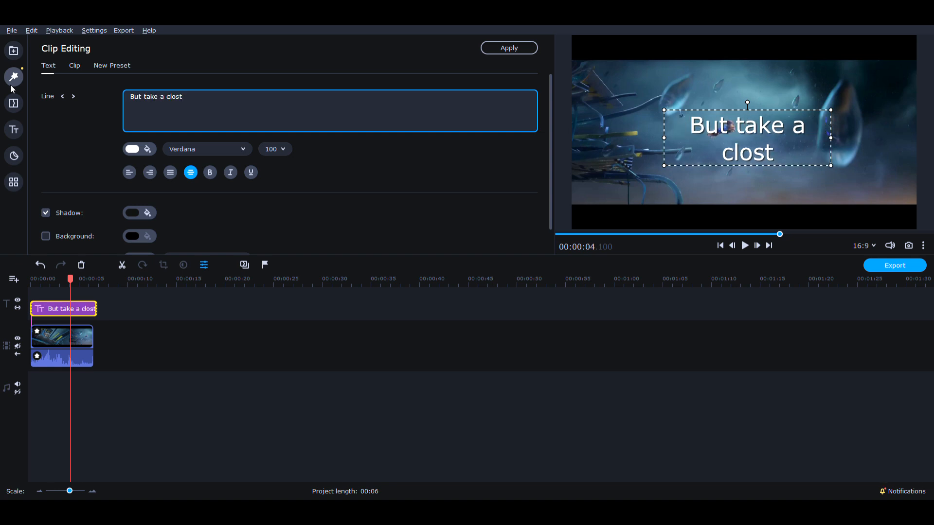
text(look at the)
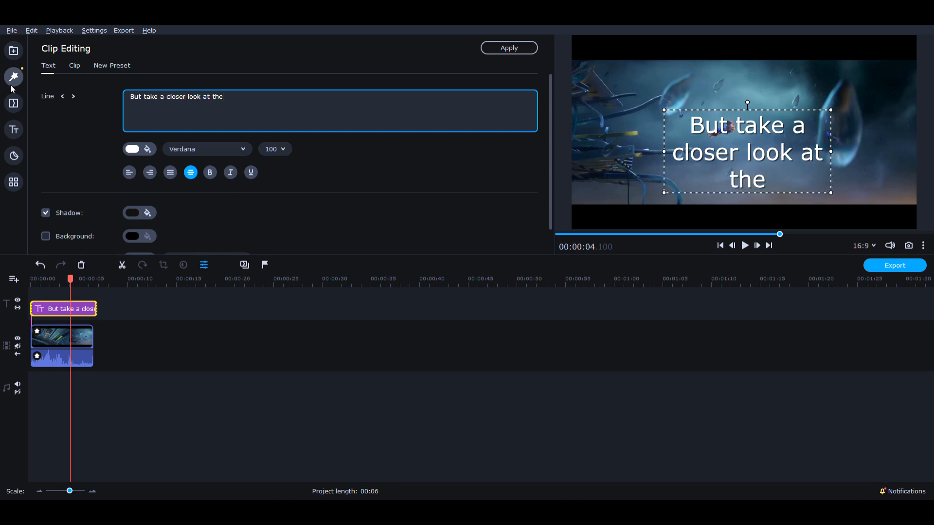
text( raindrops )
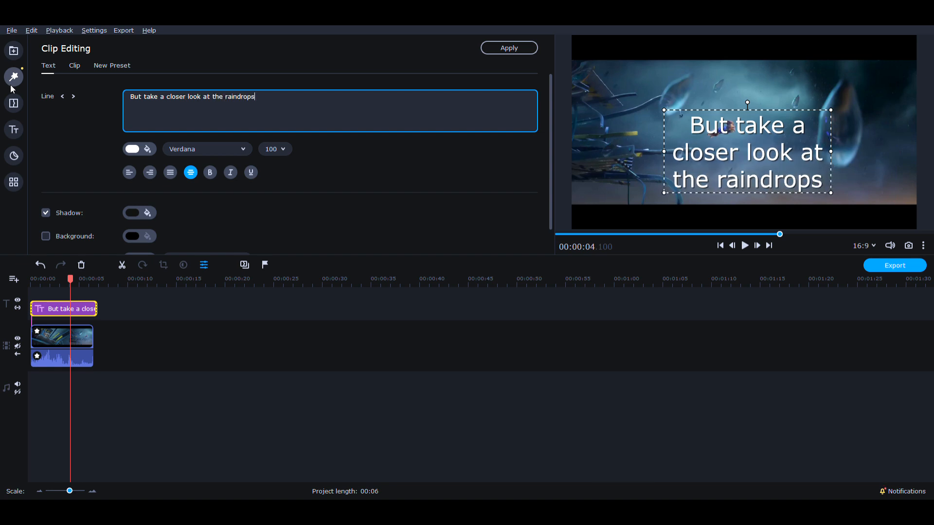
text(in the scnee)
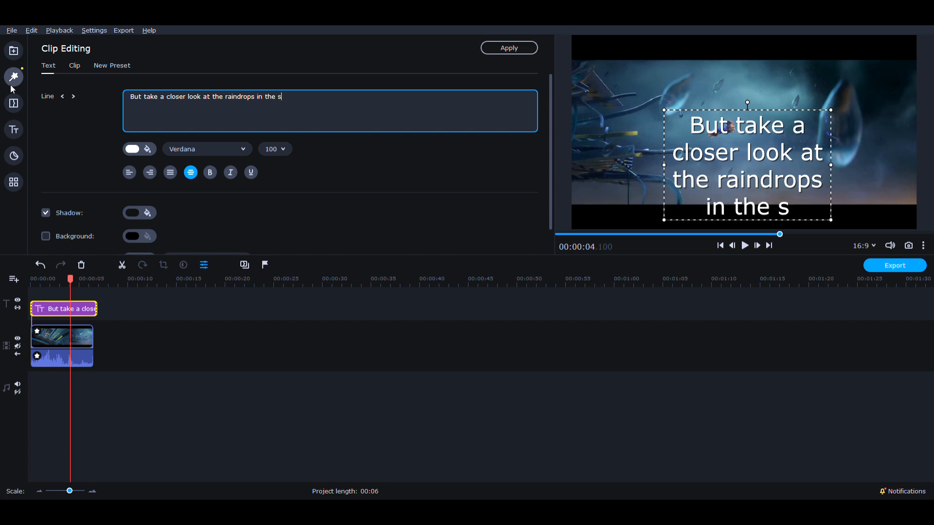
key(BackSpace)
key(BackSpace)
text(ene)
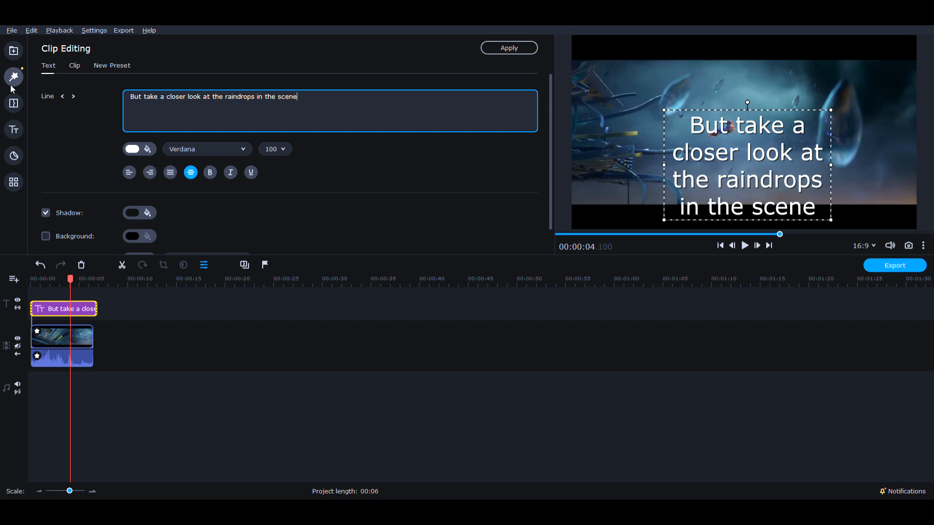
Widen the raindrops title so it wraps onto three lines and move it to the lower centre of the frame.
drag(831, 165, 926, 165)
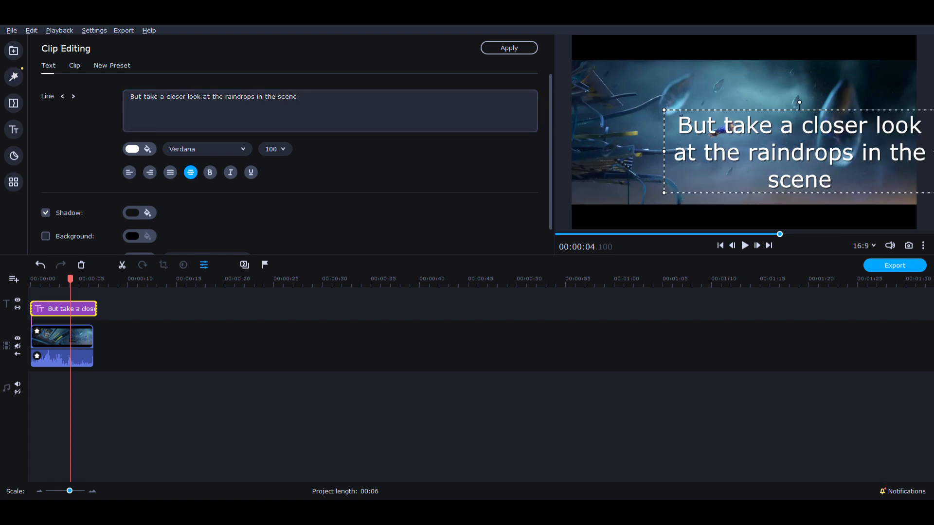
drag(807, 146, 758, 179)
click(726, 99)
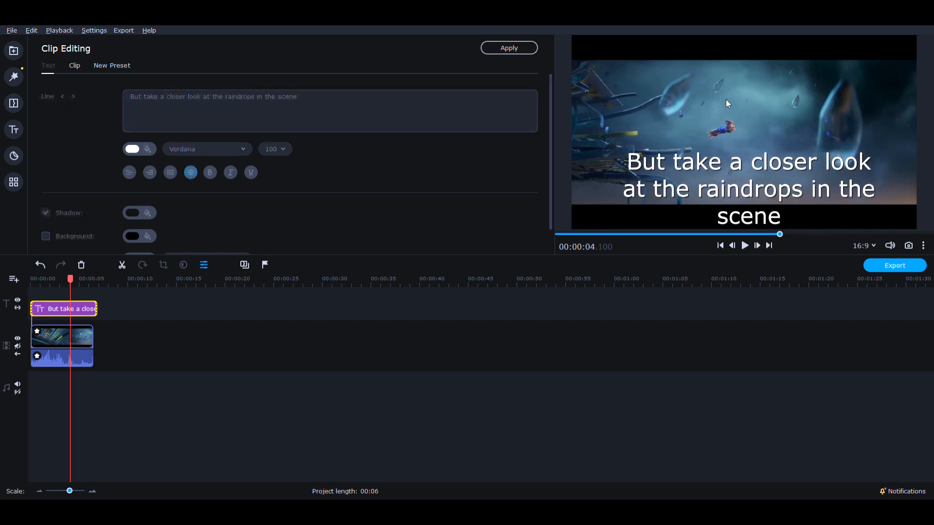
Trim the title to the trailer clip's end and place the Trailer Scene 20 Moment(3) JPG directly after the clip.
click(89, 336)
drag(98, 310, 95, 311)
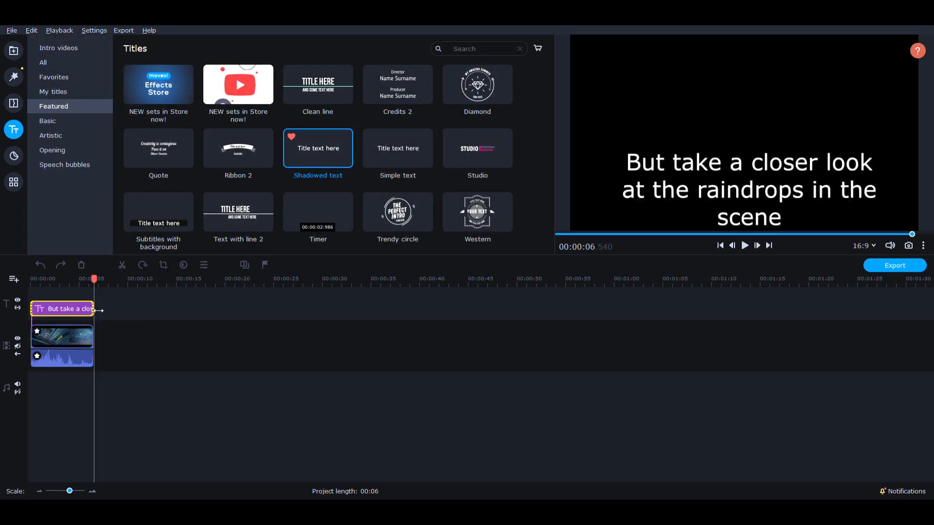
click(13, 50)
drag(226, 81, 151, 339)
click(131, 337)
double_click(101, 339)
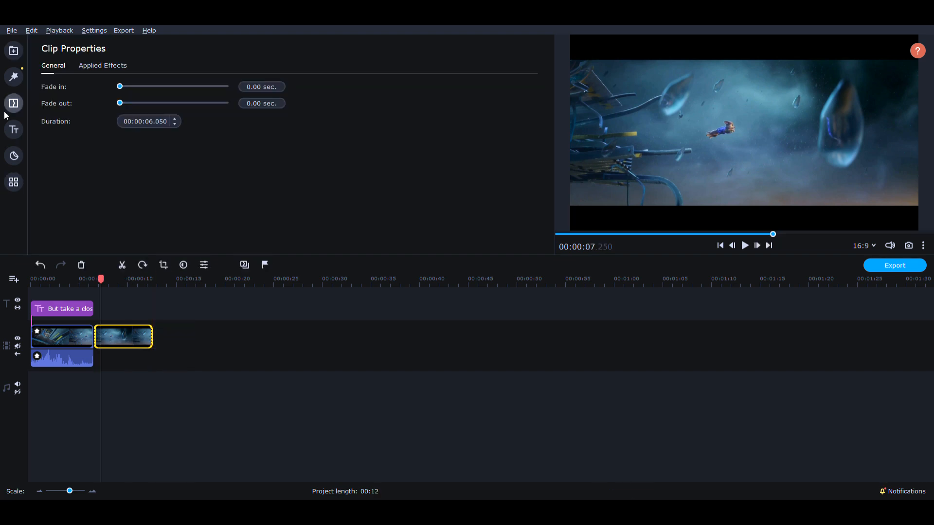
click(13, 51)
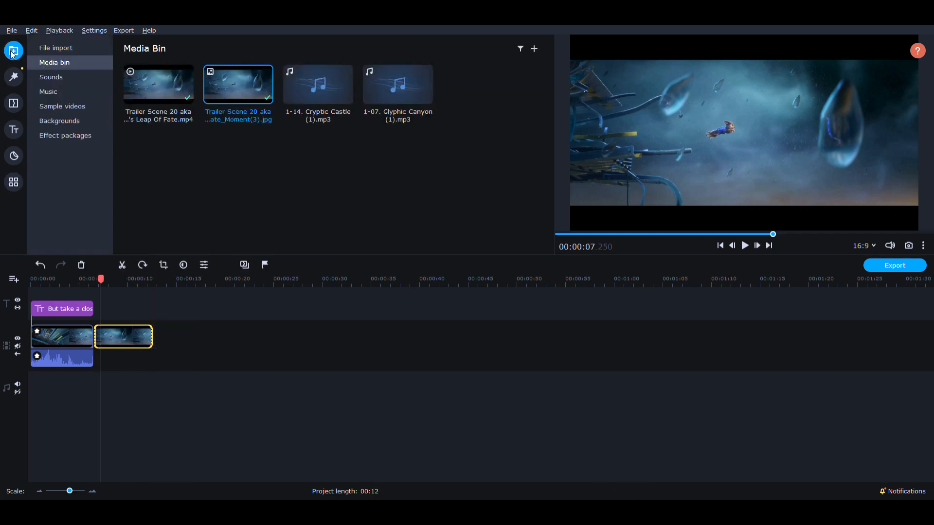
Crop the still image tightly around the large raindrop and apply the crop.
click(163, 264)
drag(618, 132, 790, 151)
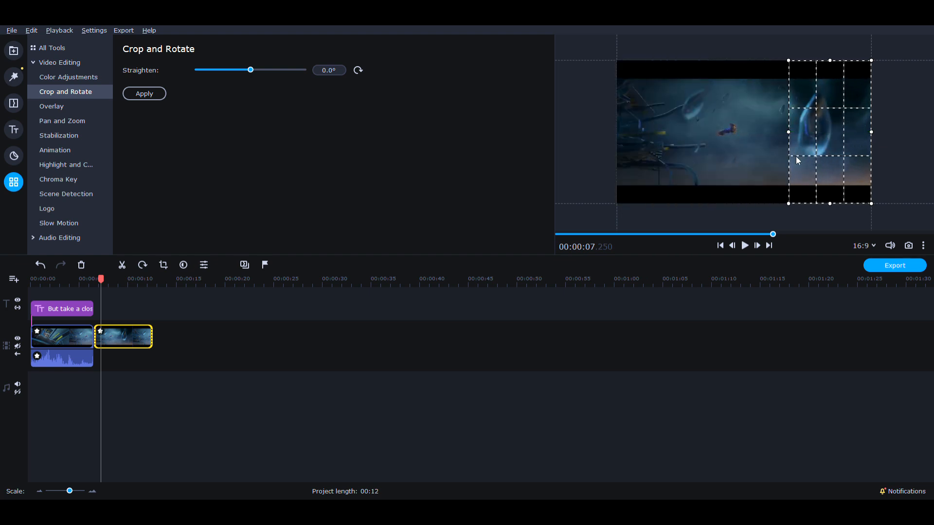
drag(834, 210, 818, 169)
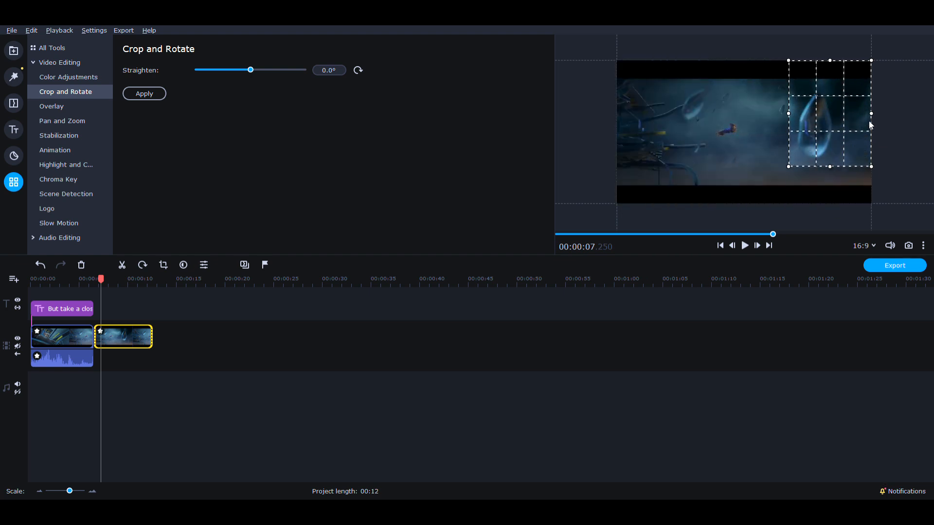
drag(870, 122, 845, 123)
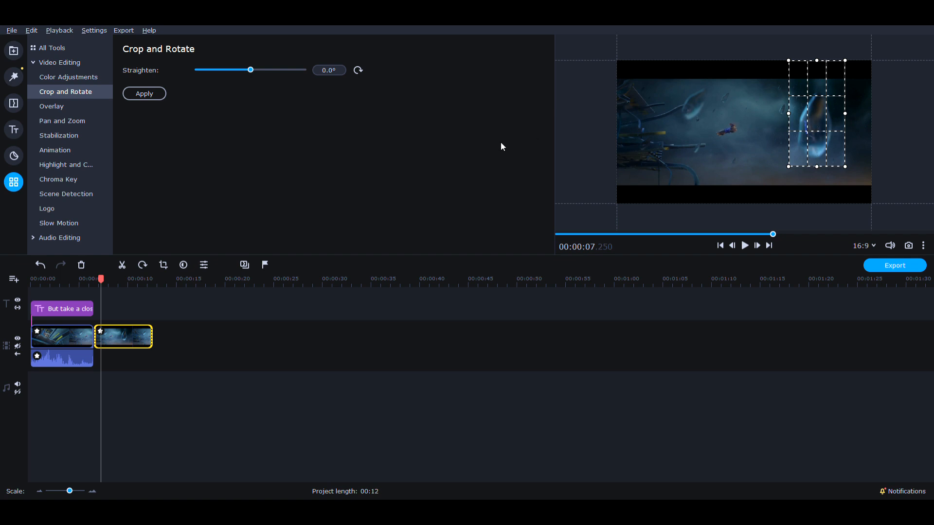
click(143, 94)
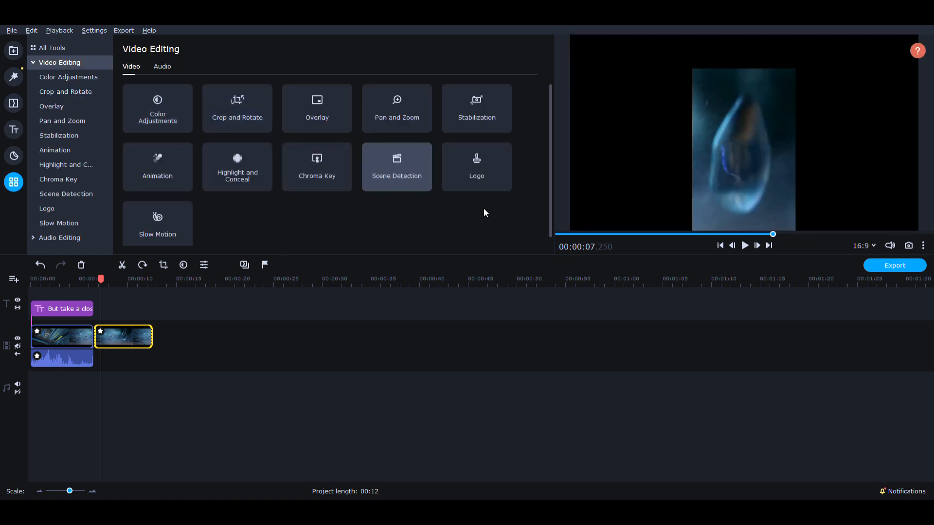
Place a second Shadowed text title above the cropped still, aligned with the still's start.
click(12, 129)
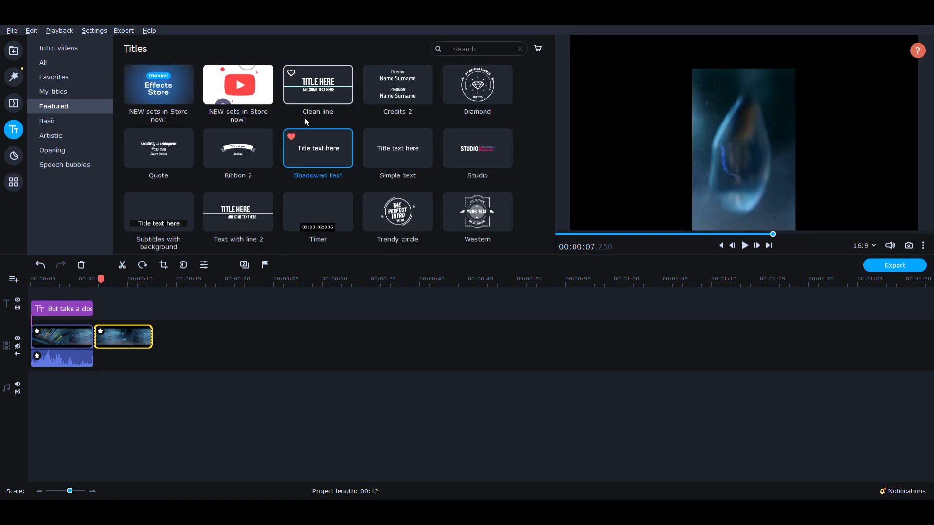
drag(323, 158, 97, 300)
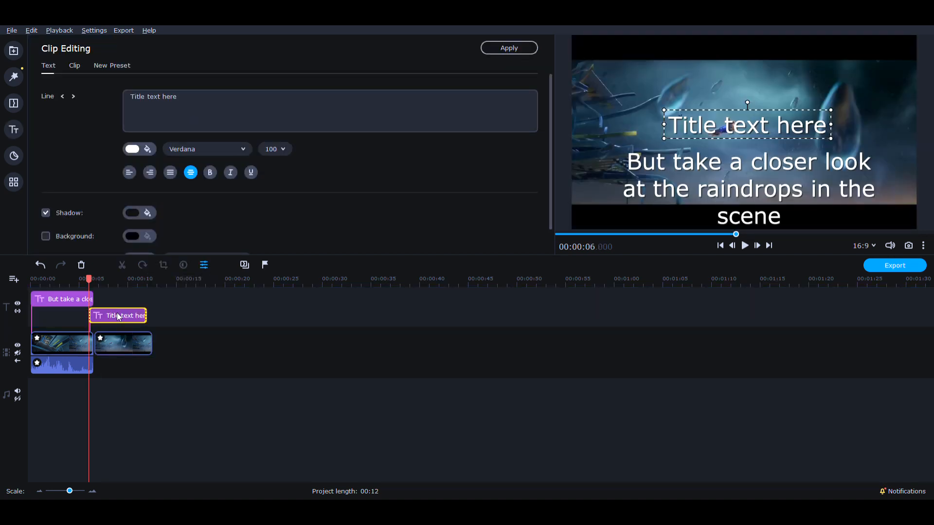
drag(112, 316, 121, 316)
click(92, 302)
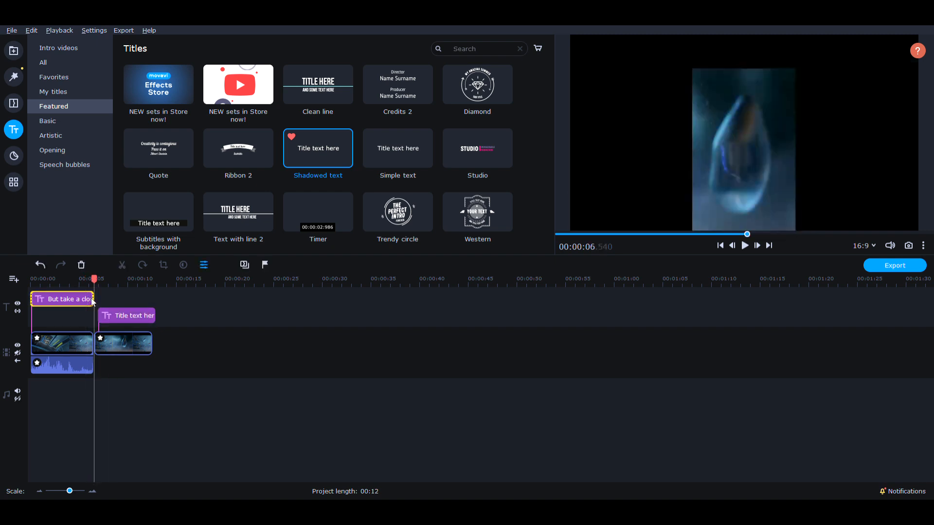
drag(113, 316, 110, 315)
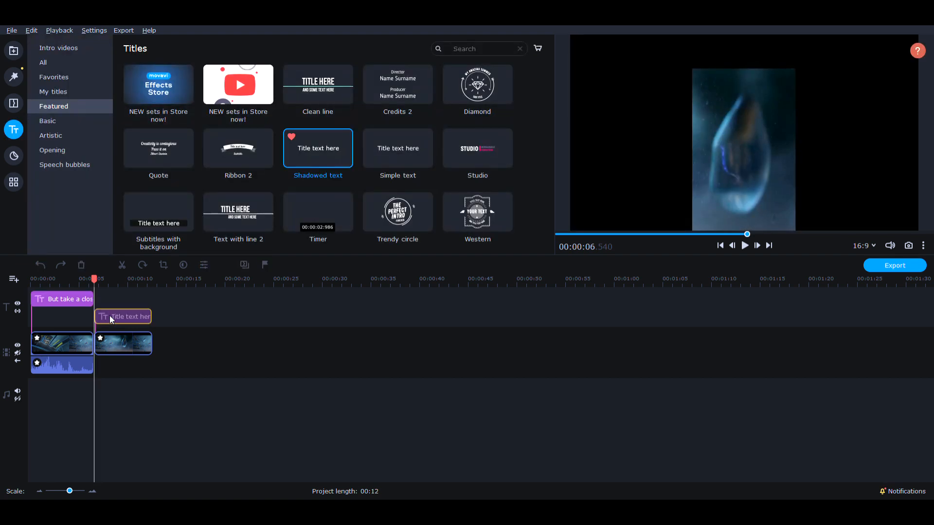
Change the second title's text to "You can see a reflection inside the raindrop".
click(113, 317)
triple_click(238, 97)
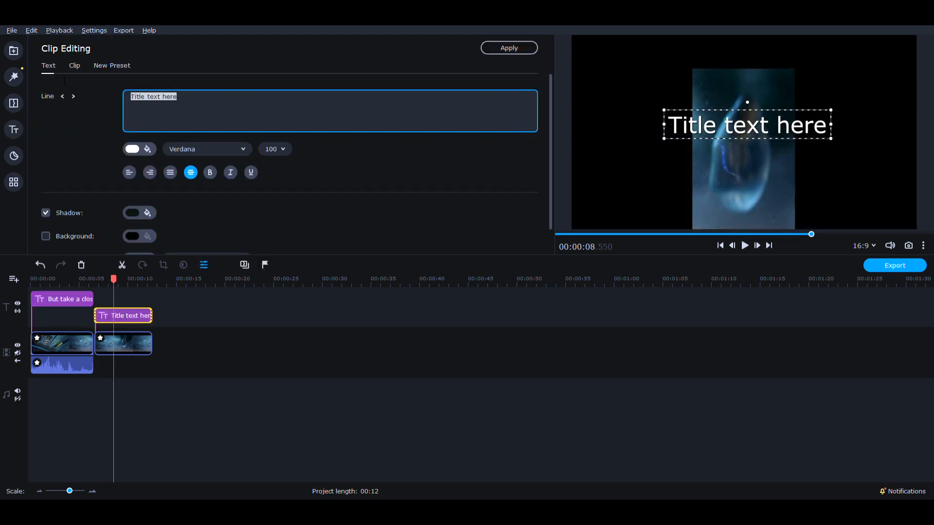
key(BackSpace)
text(You can s)
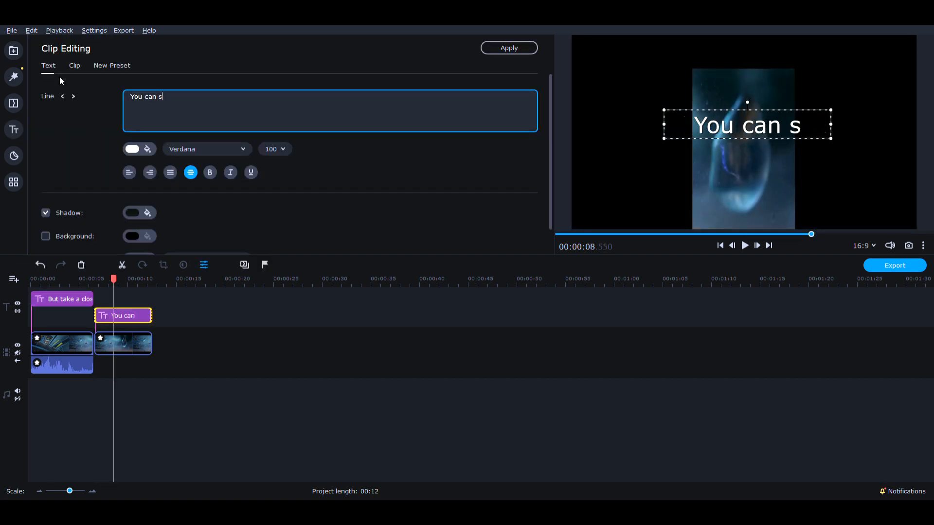
text(ee a reflection in a)
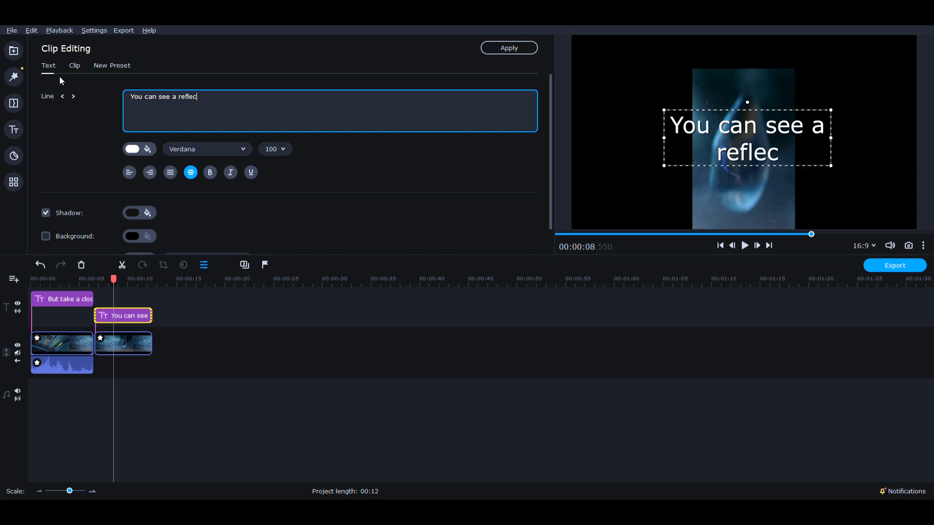
key(BackSpace)
key(BackSpace)
text(dife)
key(BackSpace)
key(BackSpace)
key(BackSpace)
key(BackSpace)
text(side the )
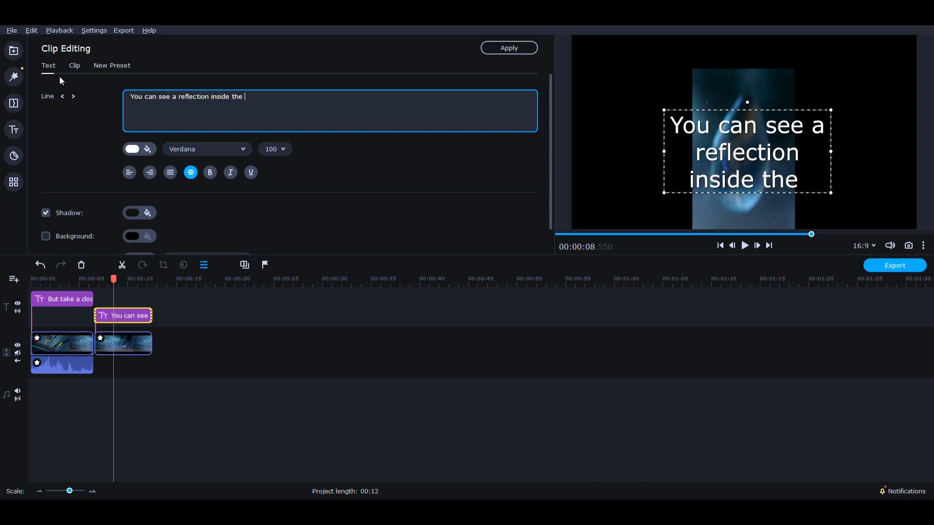
text(raindrop)
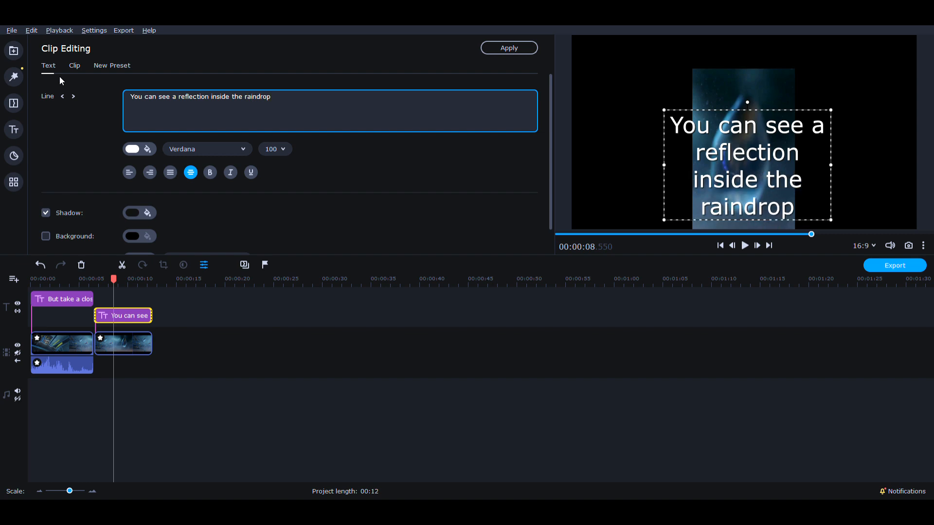
Narrow the reflection title into a six-line column and position it beside the raindrop, in the black area on its left.
drag(831, 165, 735, 144)
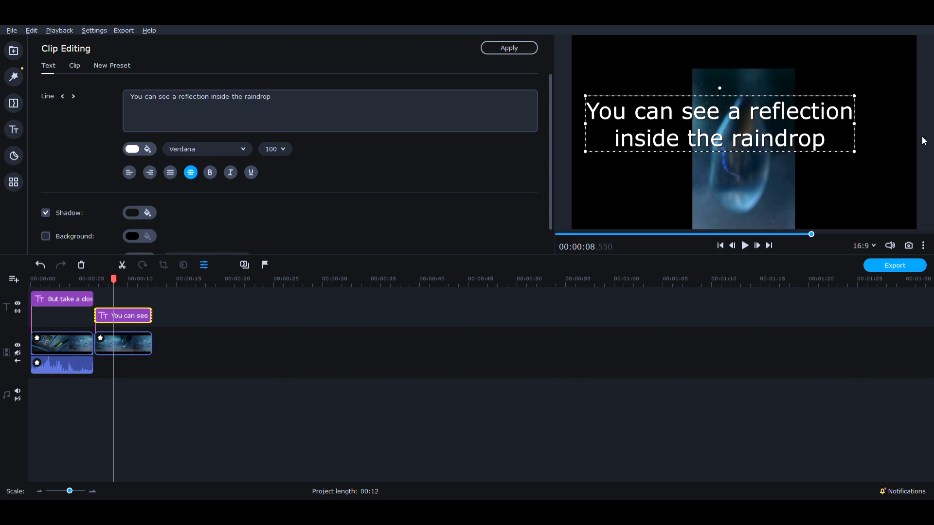
drag(854, 123, 692, 166)
drag(627, 163, 623, 132)
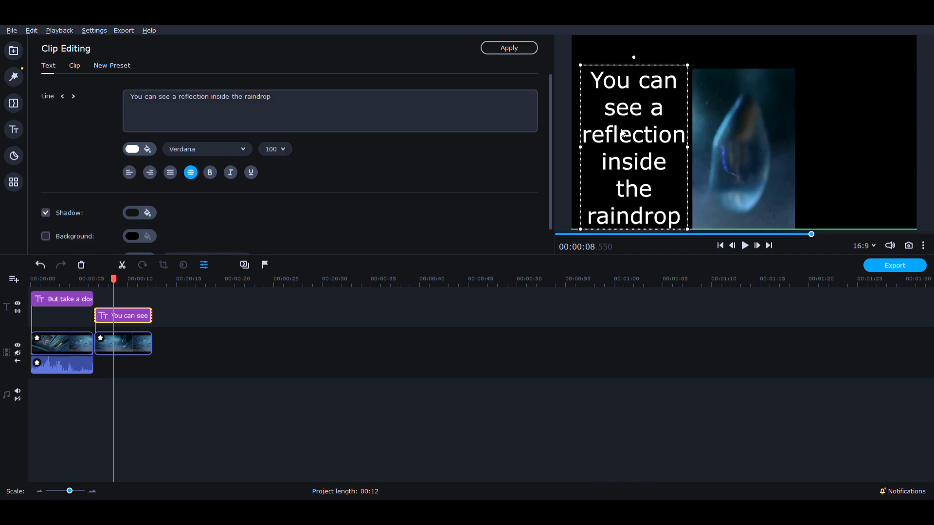
click(68, 300)
Place 1-07. Glyphic Canyon (1).mp3 at the start of the audio track and trim it to the end of the still.
click(14, 50)
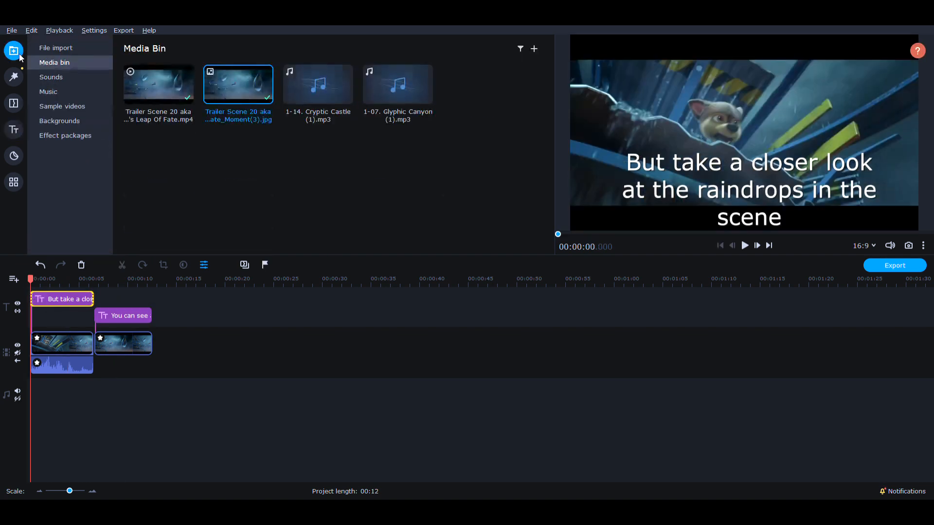
click(68, 47)
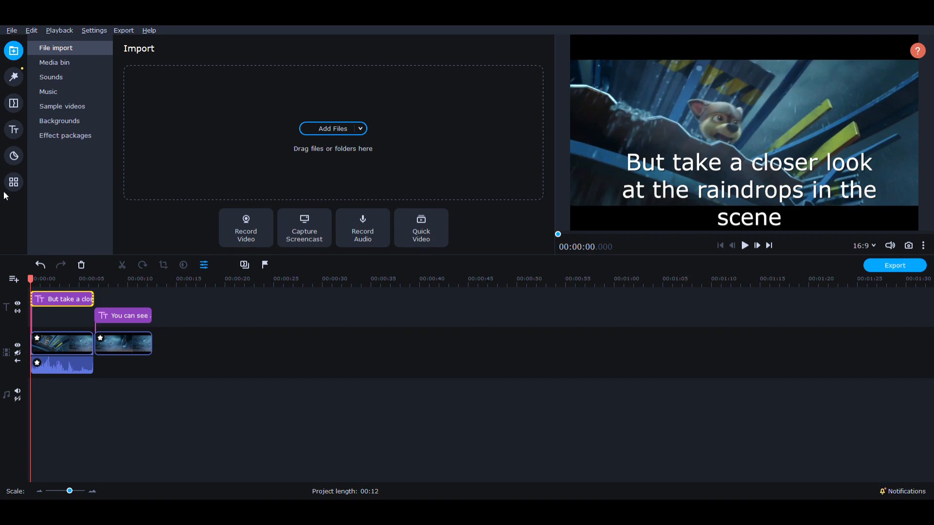
click(48, 60)
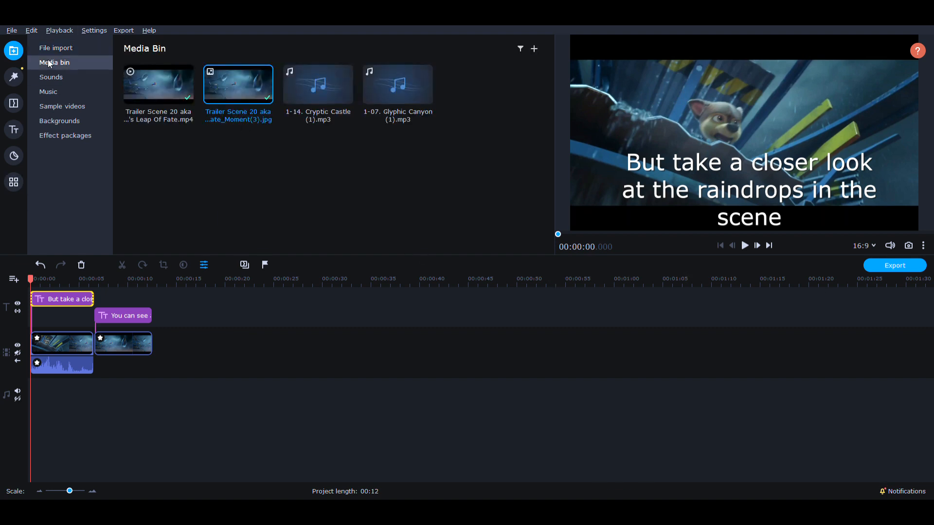
drag(378, 89, 40, 399)
scroll(538, 377, down, 10)
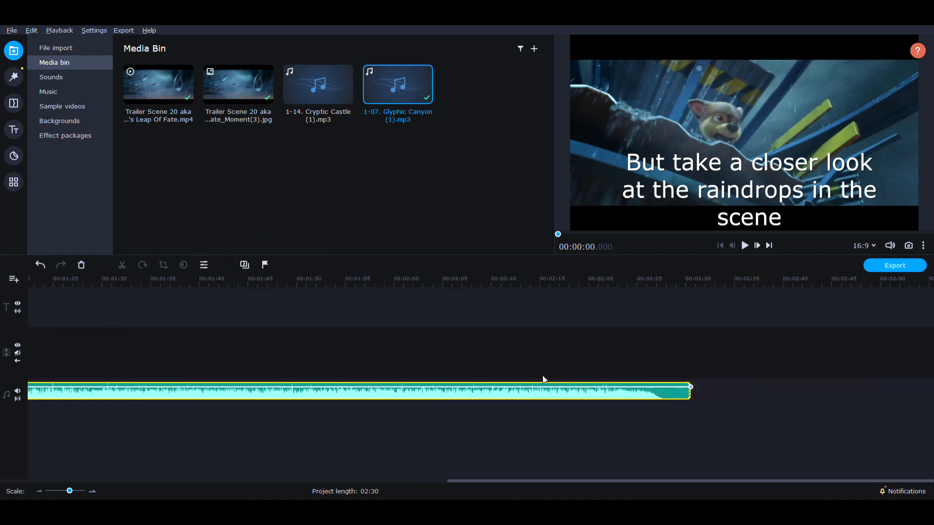
drag(692, 396, 148, 404)
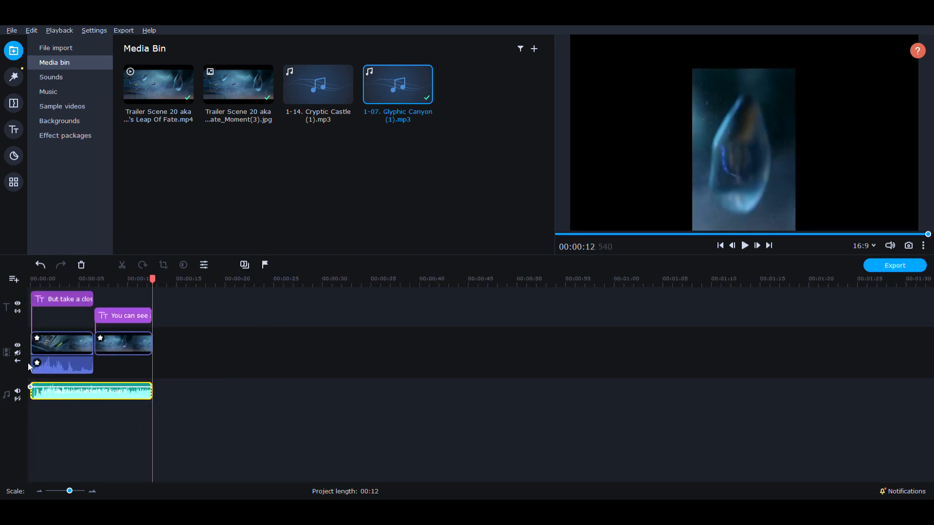
click(60, 349)
click(129, 340)
click(57, 338)
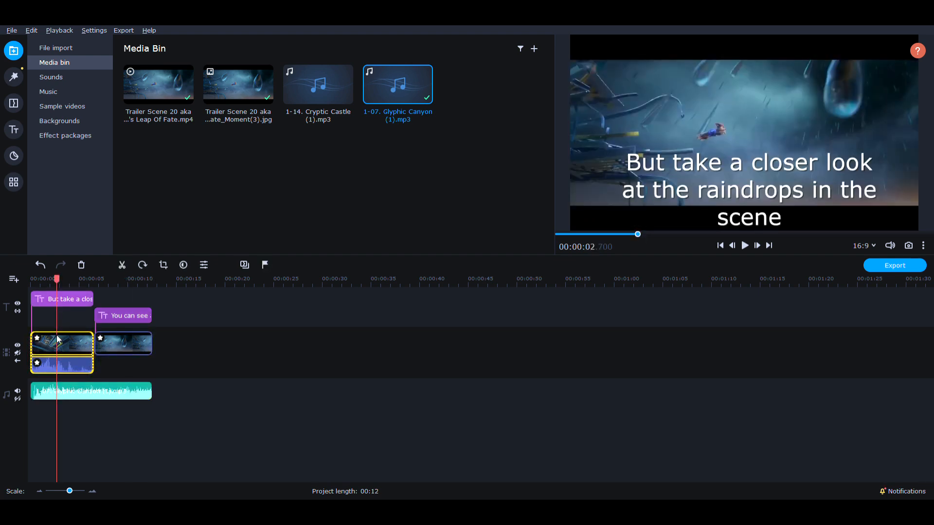
click(887, 263)
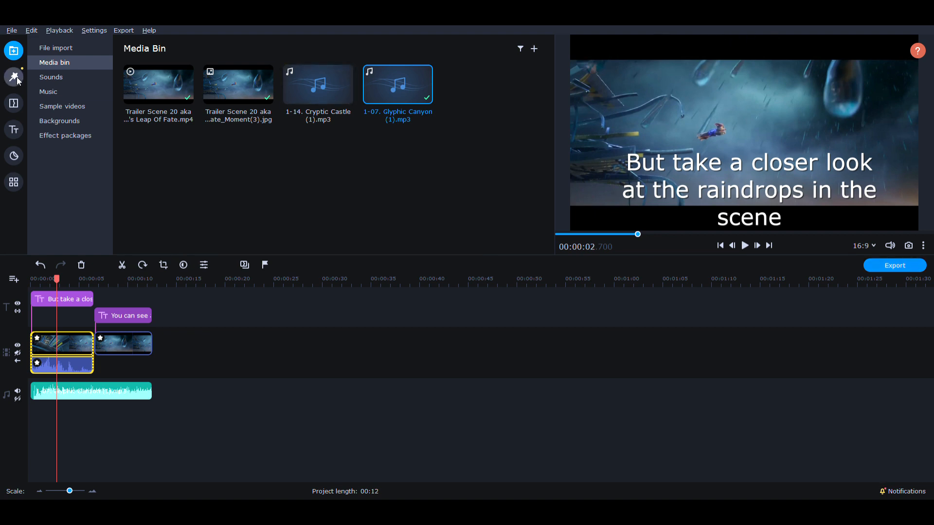
click(56, 47)
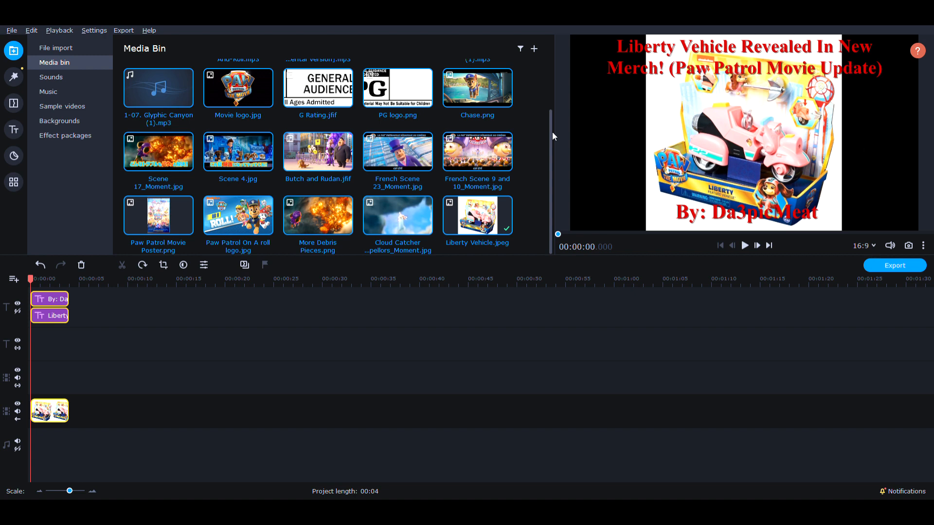
click(68, 417)
click(44, 416)
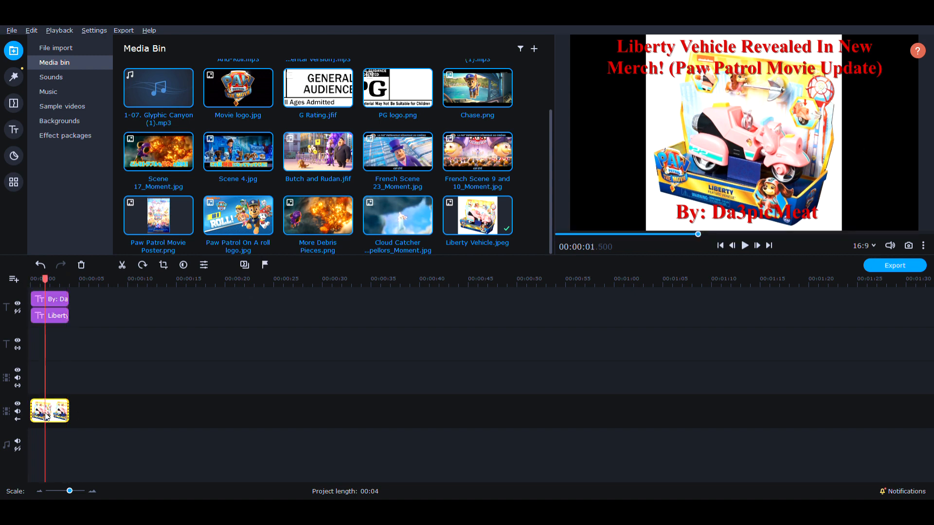
scroll(272, 204, up, 3)
scroll(272, 205, down, 3)
click(47, 318)
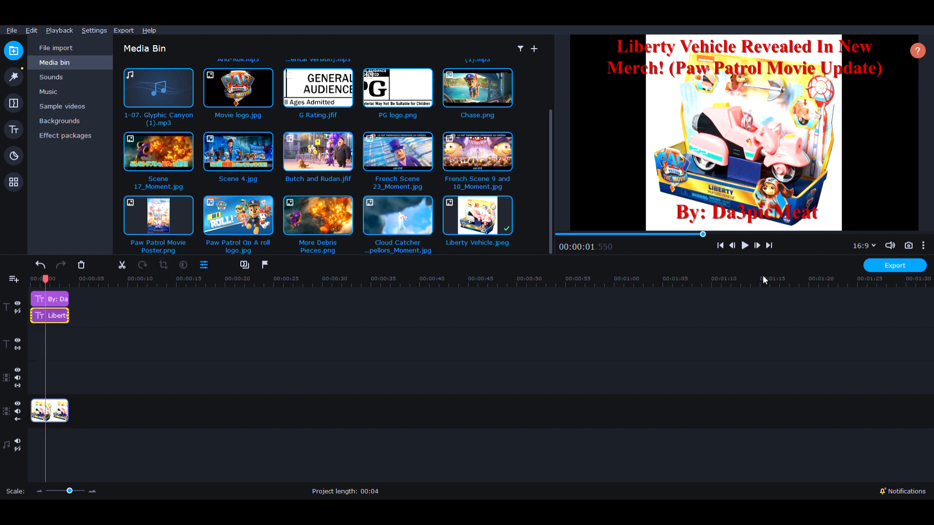
Import the Trailer Scene 20 Moment(3).jpg still and put it on the video track in place of the Liberty Vehicle picture.
click(62, 50)
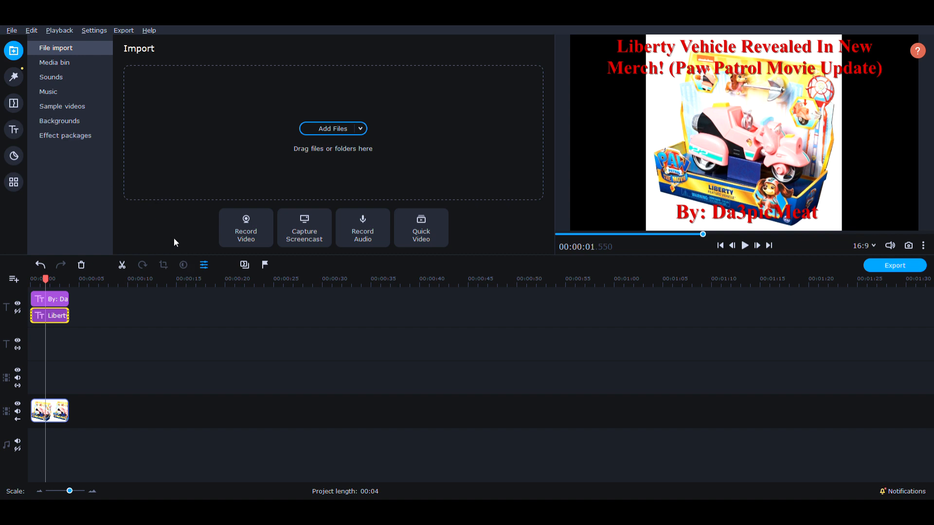
click(57, 406)
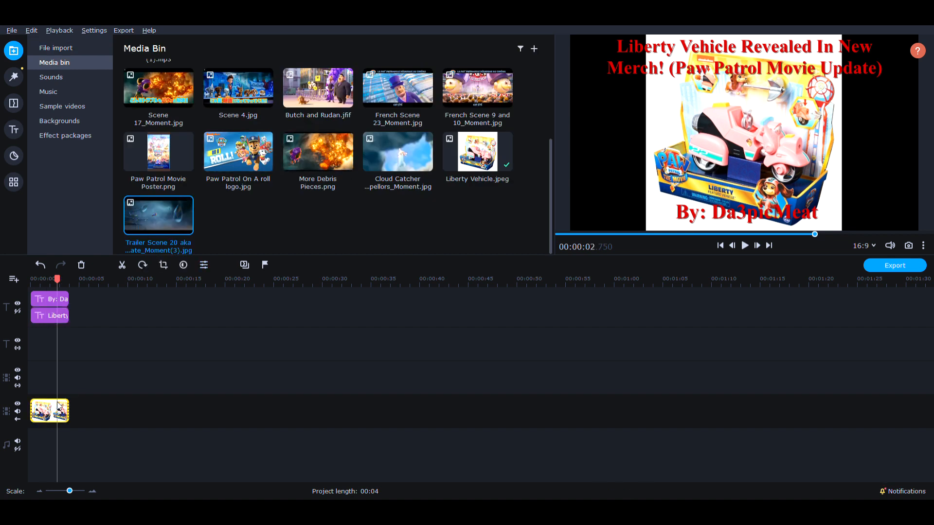
key(Delete)
drag(159, 231, 62, 414)
click(73, 415)
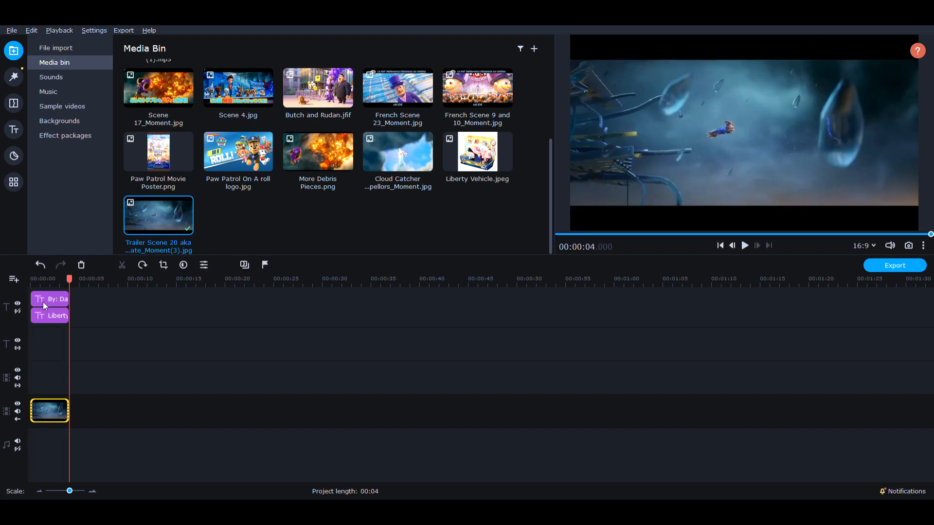
Change the upper title's text to "Analyzing Chase's Leap Of Faith Scene (Paw Patrol Movie Analysis)".
double_click(48, 316)
click(208, 91)
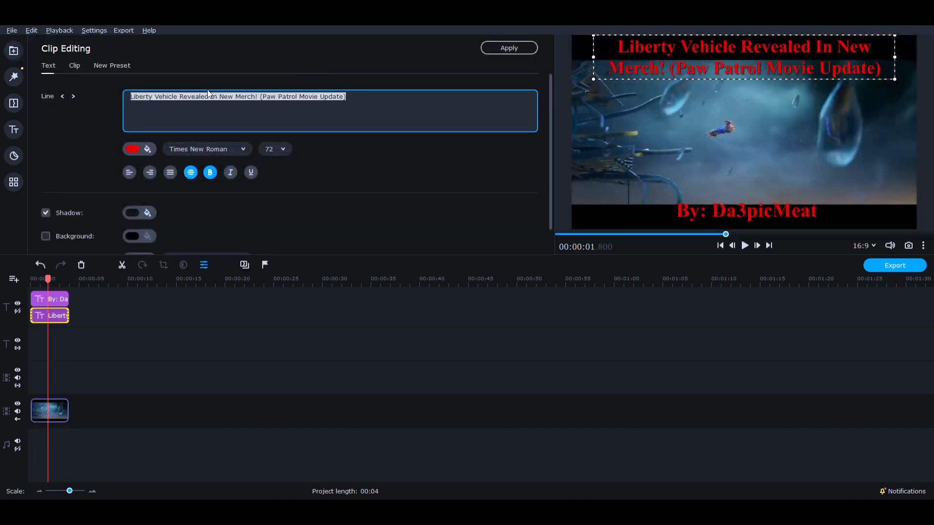
key(BackSpace)
text(Analuz)
key(BackSpace)
key(BackSpace)
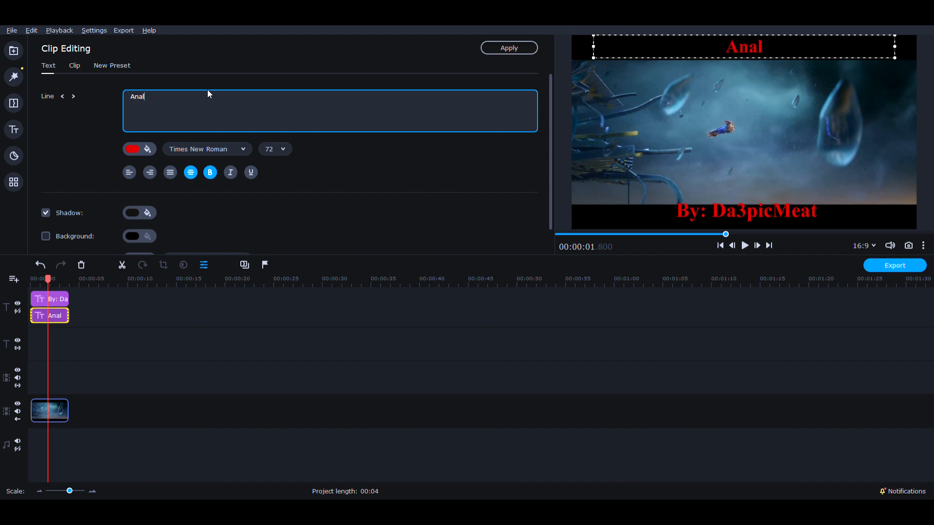
text(yzi)
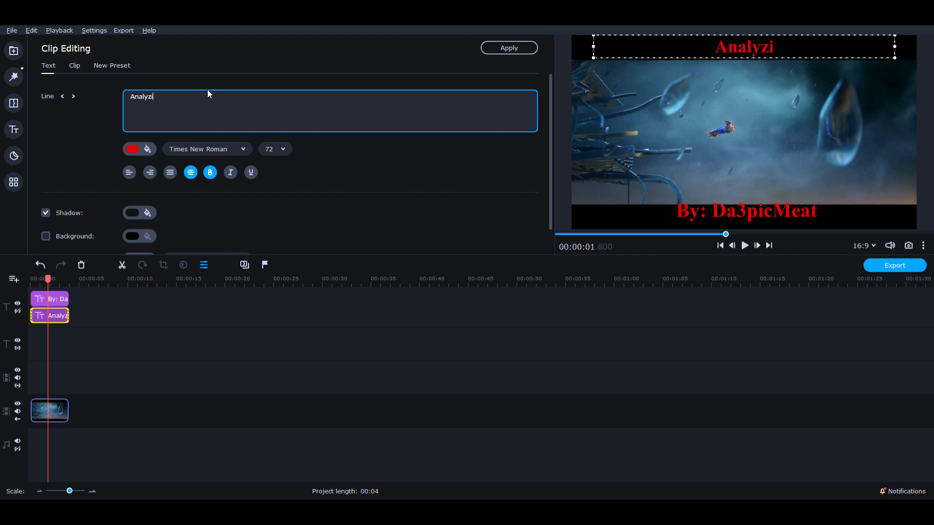
text(ng Chase's)
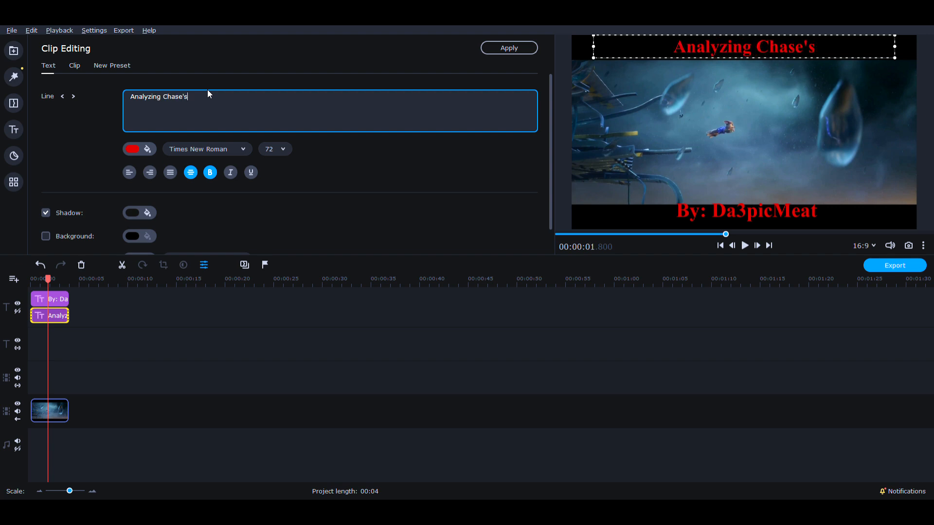
text( Leap Of)
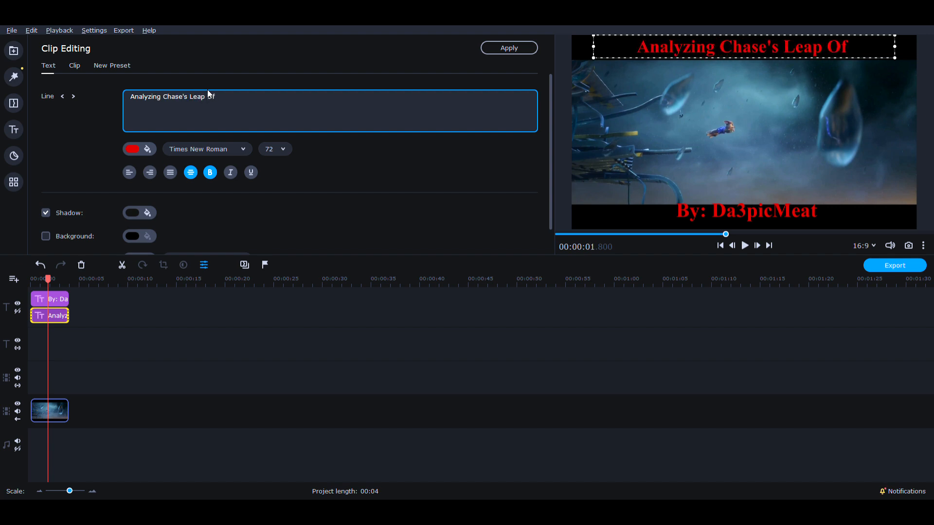
text( Faith Scene)
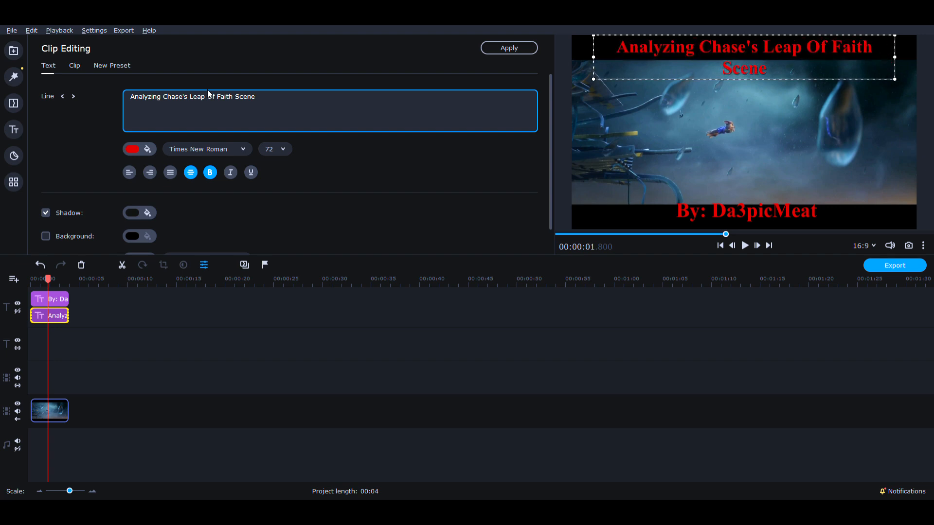
text( (Paw Patrol)
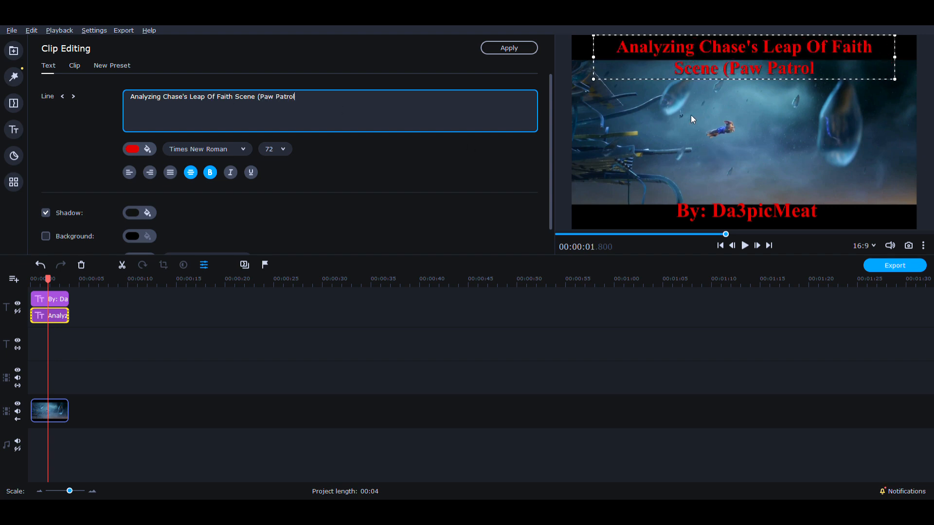
text( Movie Analysis))
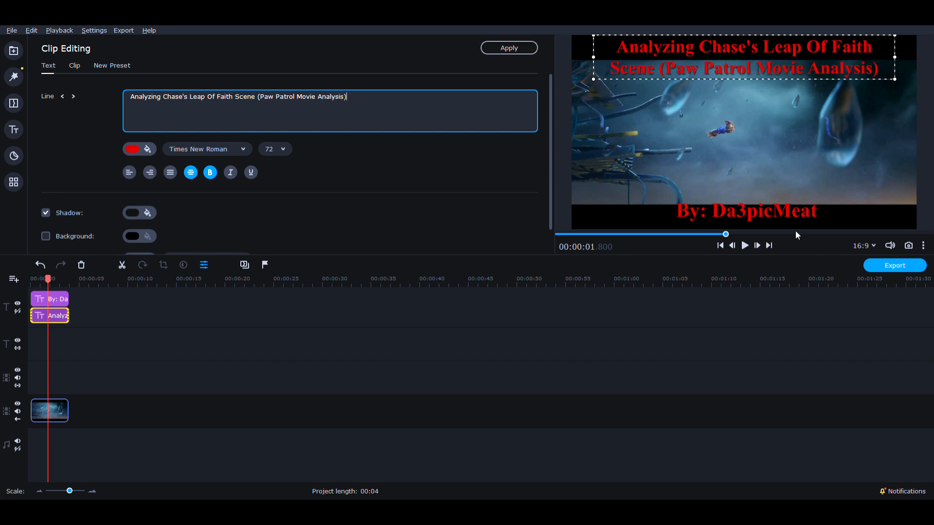
Start exporting the title card project.
click(895, 265)
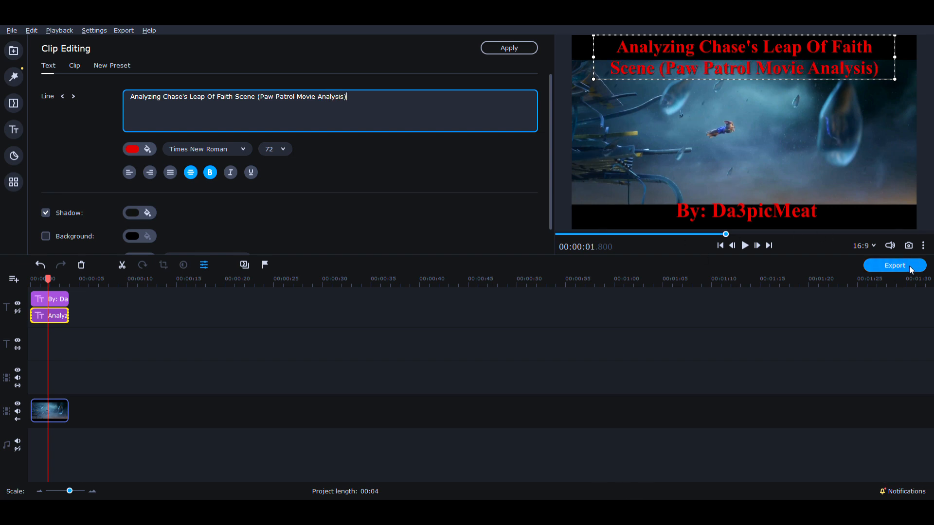